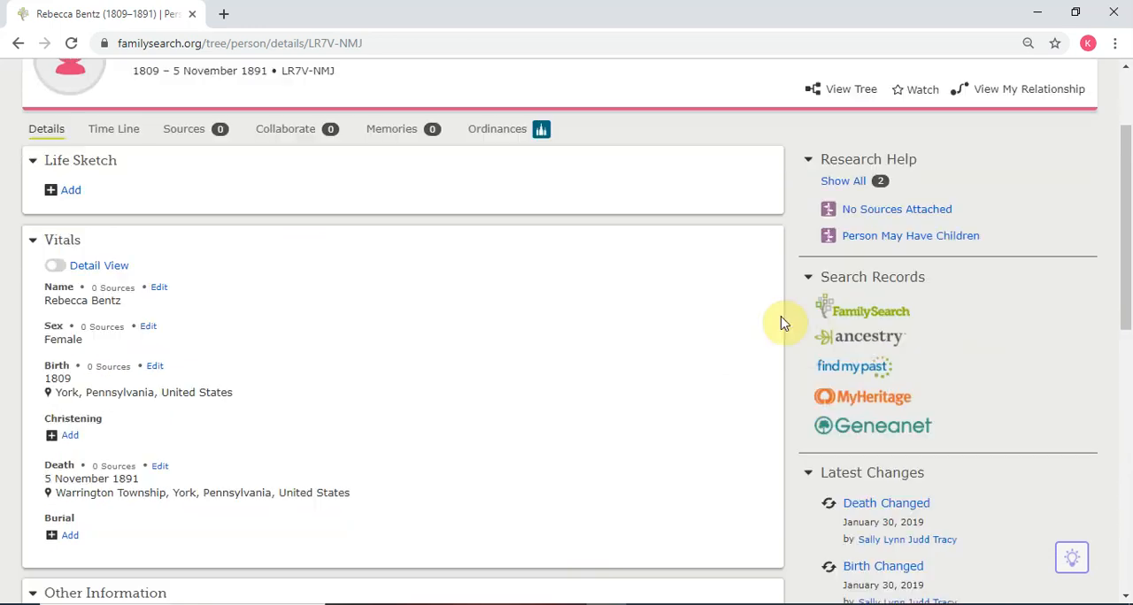
- Start an Ancestry record search for the ancestor and view the free Ancestry account offer on the partner access site, closing that page
{"action": "scroll", "coordinate": [687, 350], "scroll_direction": "up", "scroll_amount": 2}
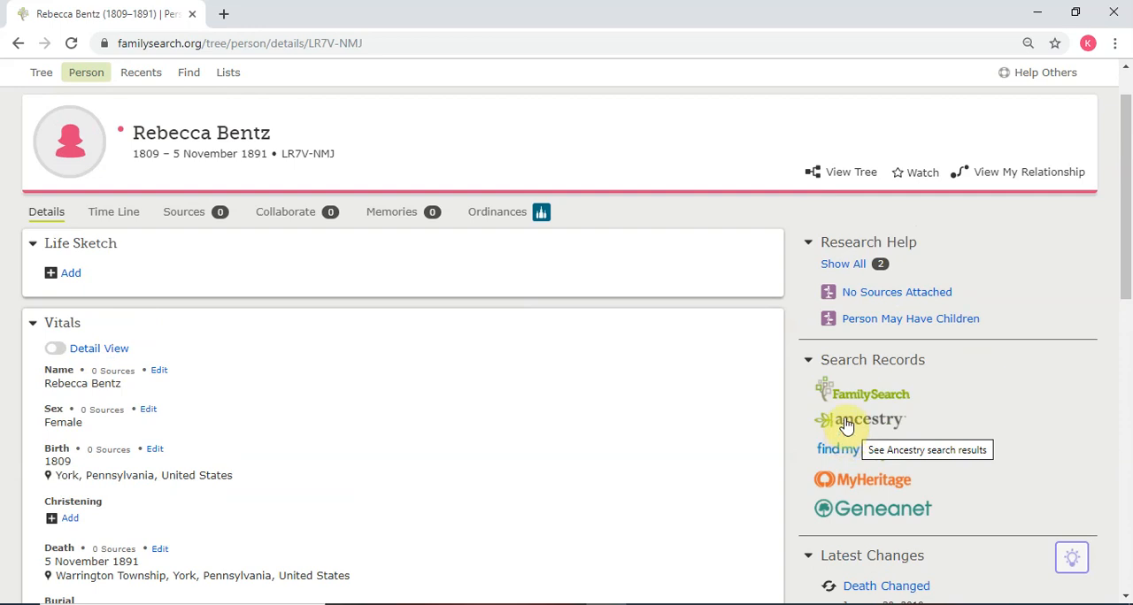
{"action": "left_click", "coordinate": [845, 424]}
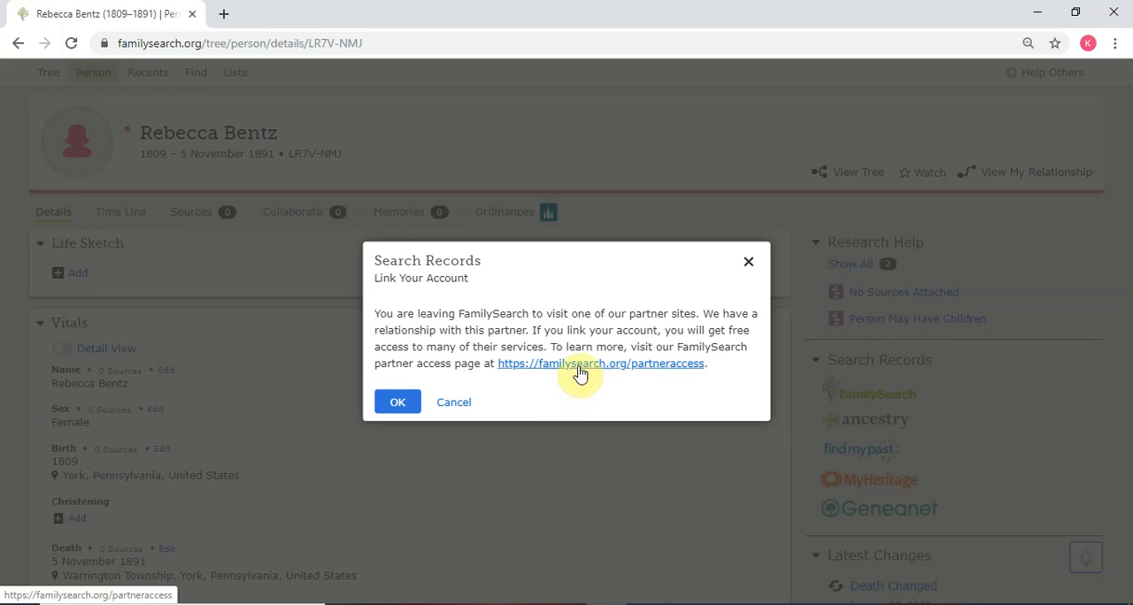
{"action": "left_click", "coordinate": [578, 369]}
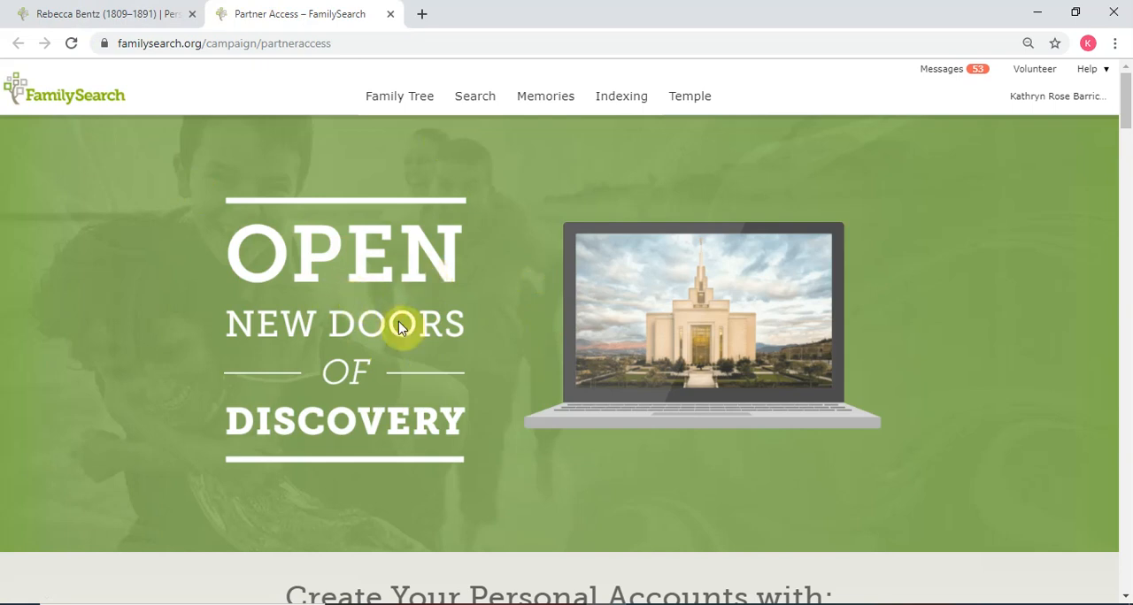
{"action": "scroll", "coordinate": [394, 325], "scroll_direction": "down", "scroll_amount": 1}
{"action": "scroll", "coordinate": [413, 381], "scroll_direction": "down", "scroll_amount": 1}
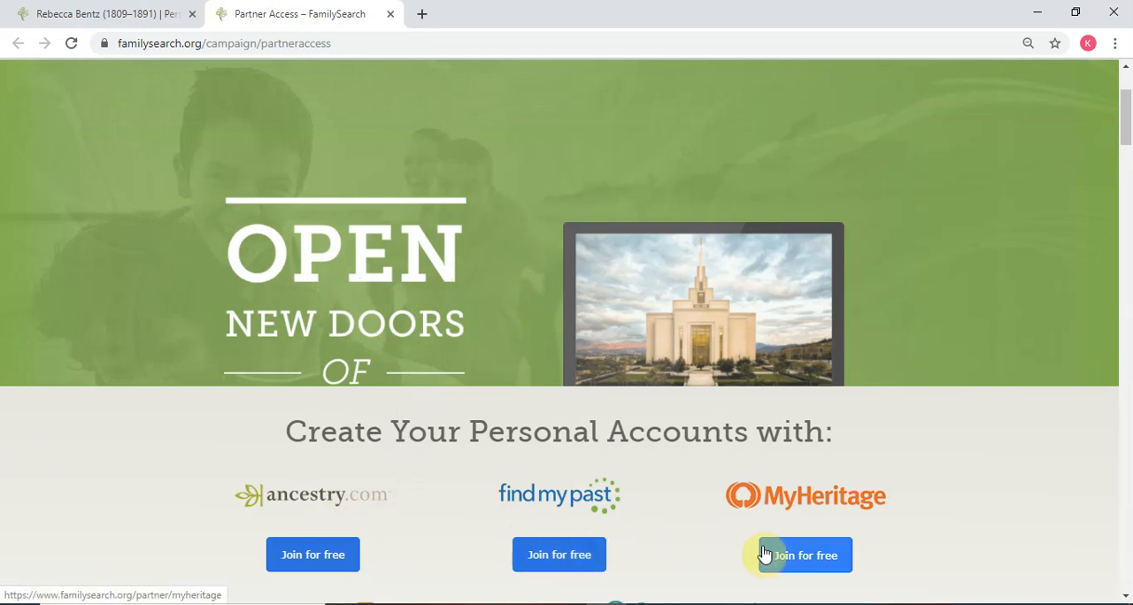
{"action": "left_click", "coordinate": [312, 559]}
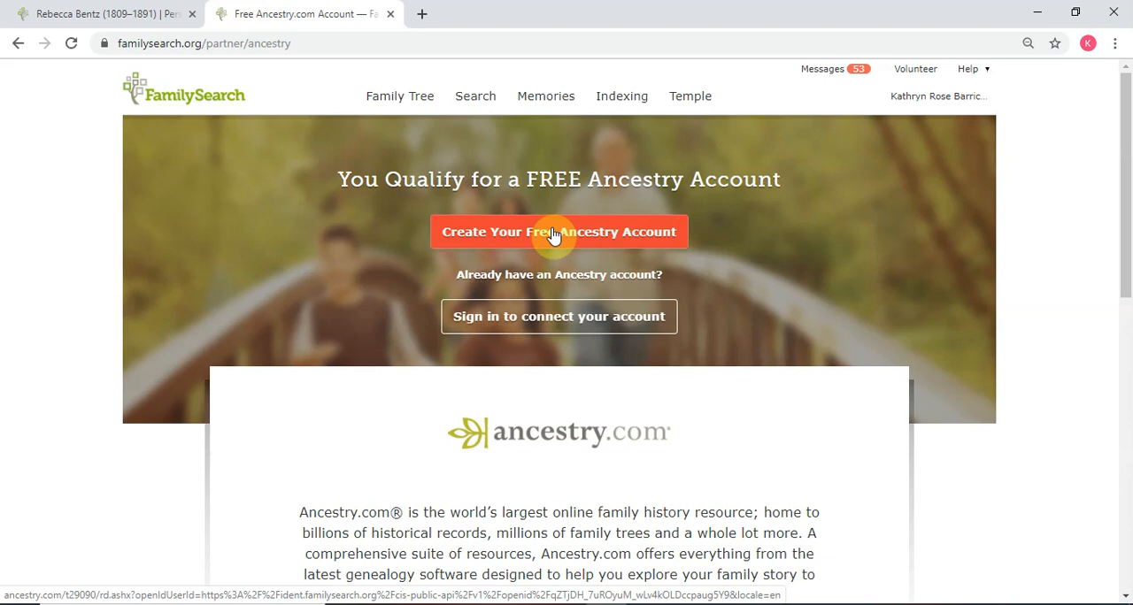
{"action": "left_click", "coordinate": [388, 16]}
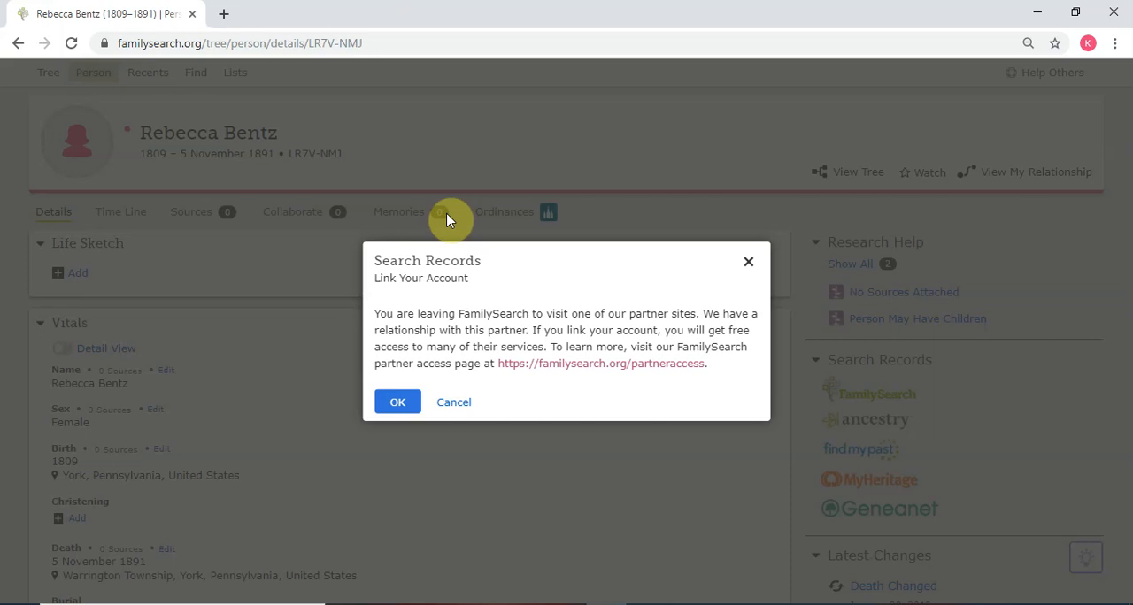
- Continue to the Ancestry site, sign in to the account, and close the Ancestry home page
{"action": "left_click", "coordinate": [399, 403]}
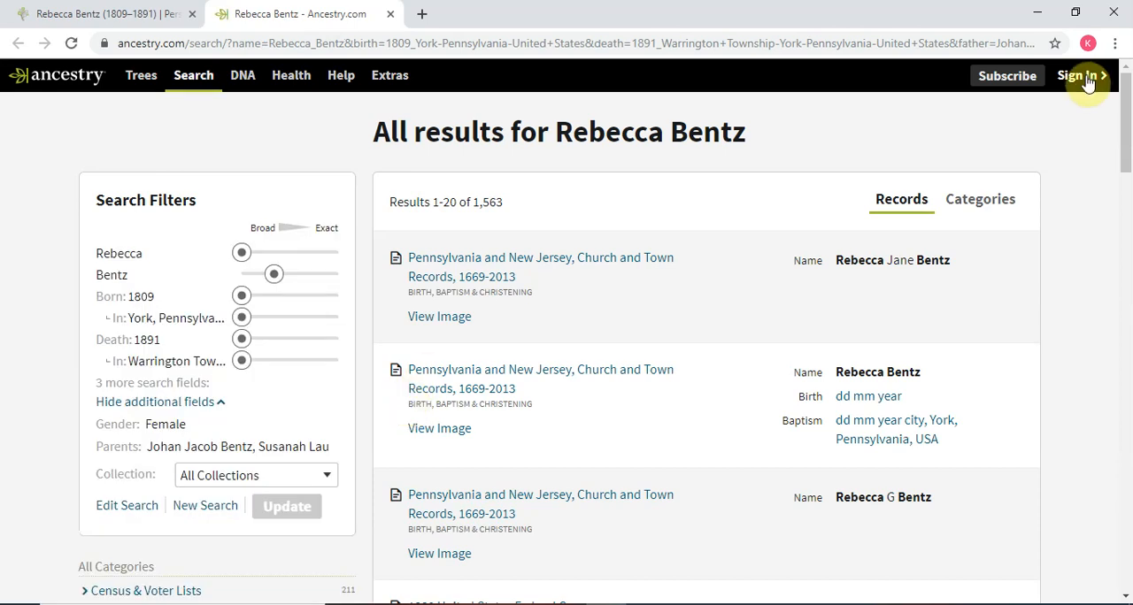
{"action": "left_click", "coordinate": [1087, 78]}
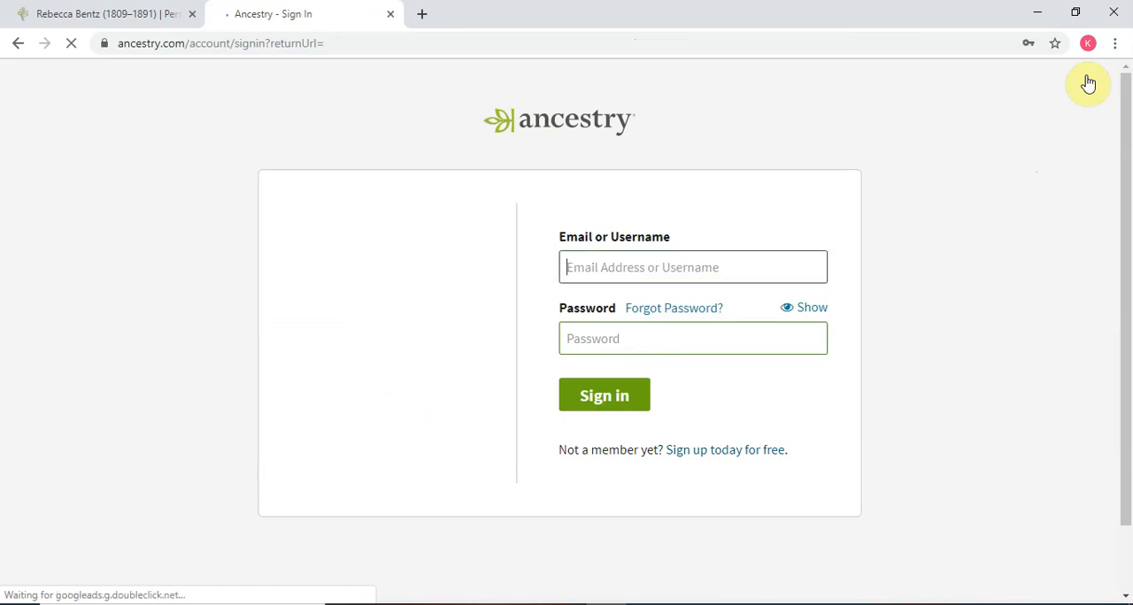
{"action": "left_click", "coordinate": [617, 399]}
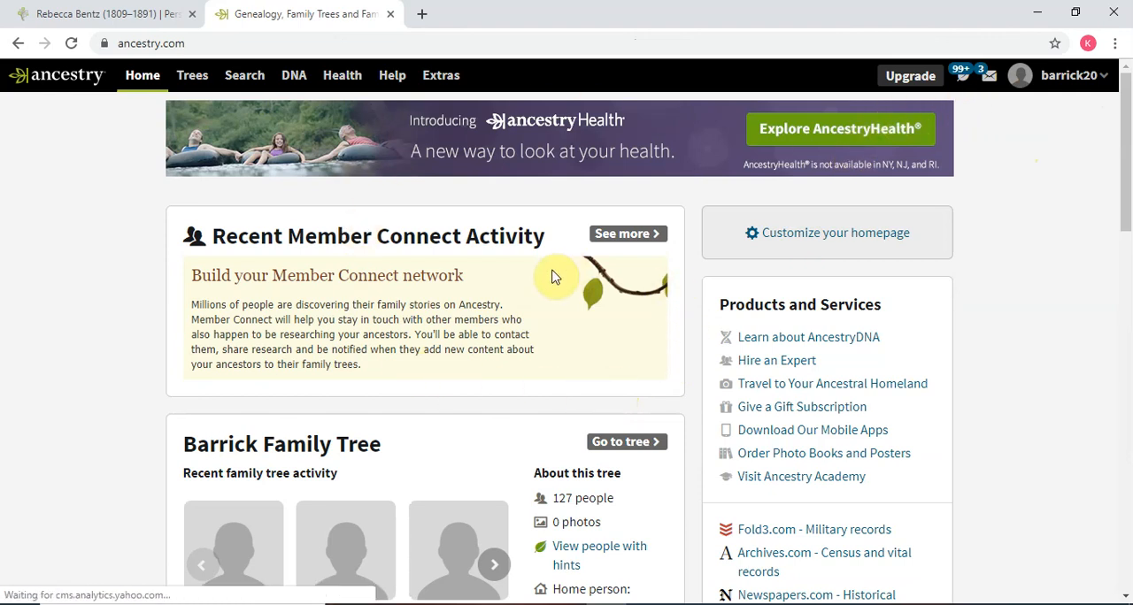
{"action": "scroll", "coordinate": [551, 285], "scroll_direction": "down", "scroll_amount": 1}
{"action": "scroll", "coordinate": [563, 306], "scroll_direction": "up", "scroll_amount": 1}
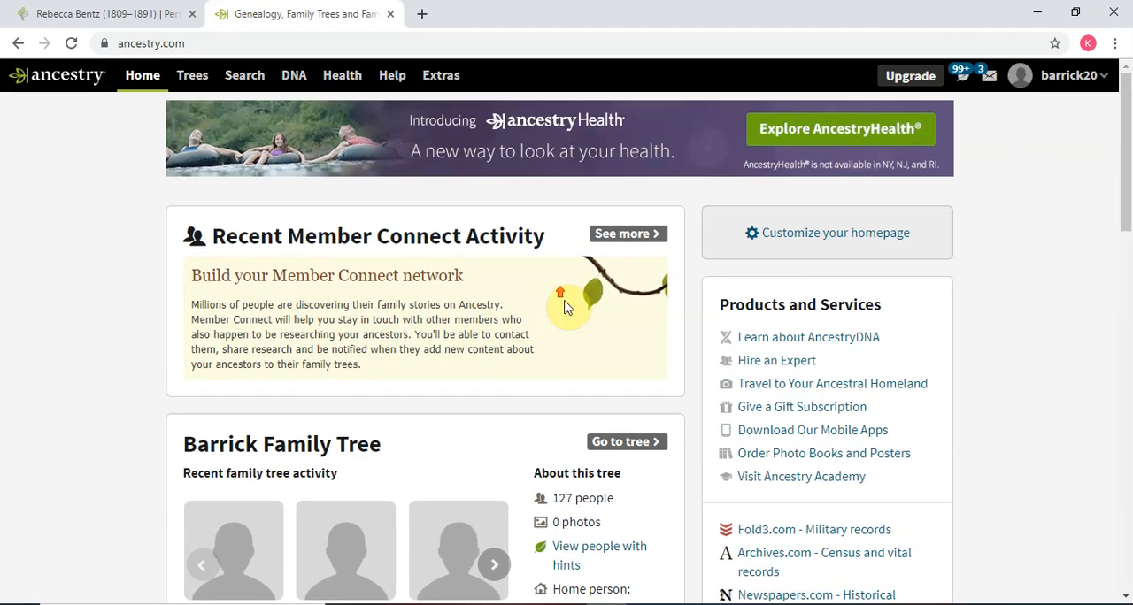
{"action": "left_click", "coordinate": [392, 14]}
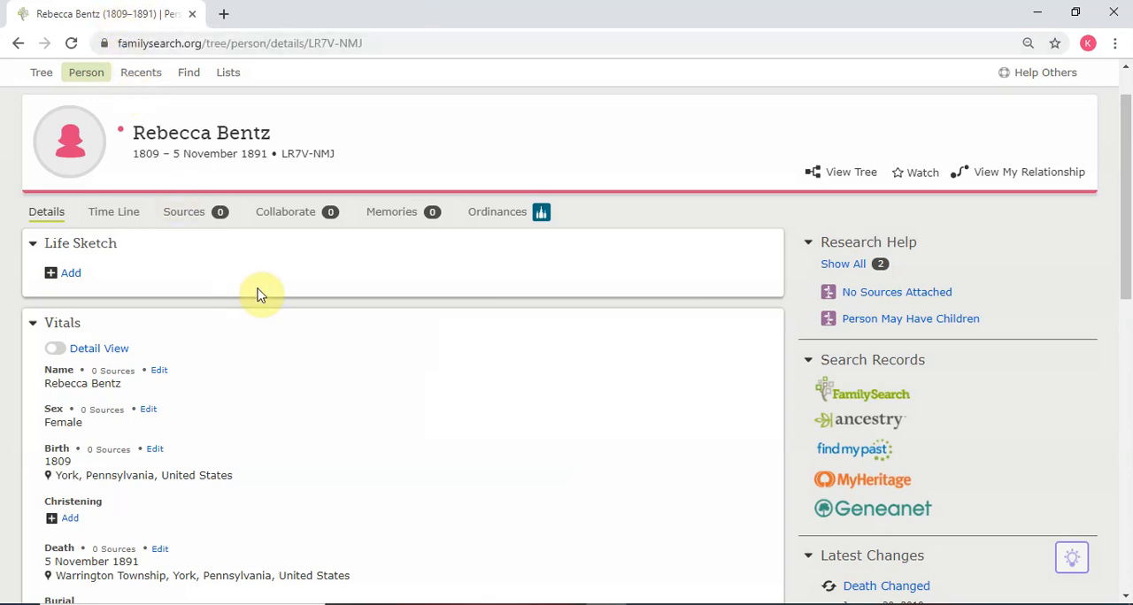
- Rerun the ancestor's Ancestry search from the FamilySearch person page, including Family Trees along with Historical Records
{"action": "left_click", "coordinate": [874, 428]}
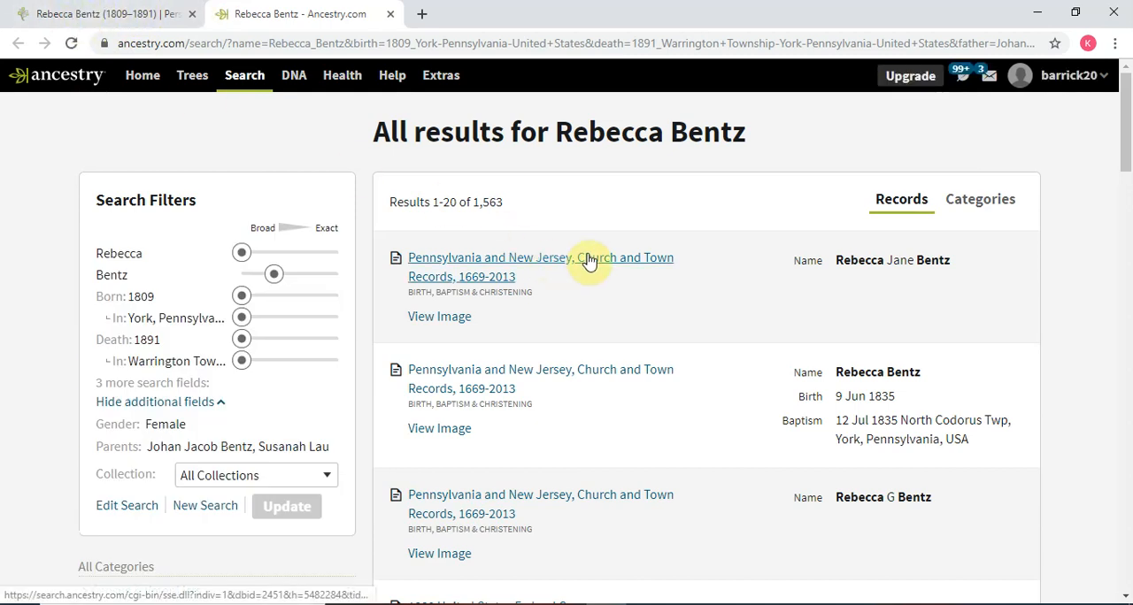
{"action": "mouse_move", "coordinate": [589, 262]}
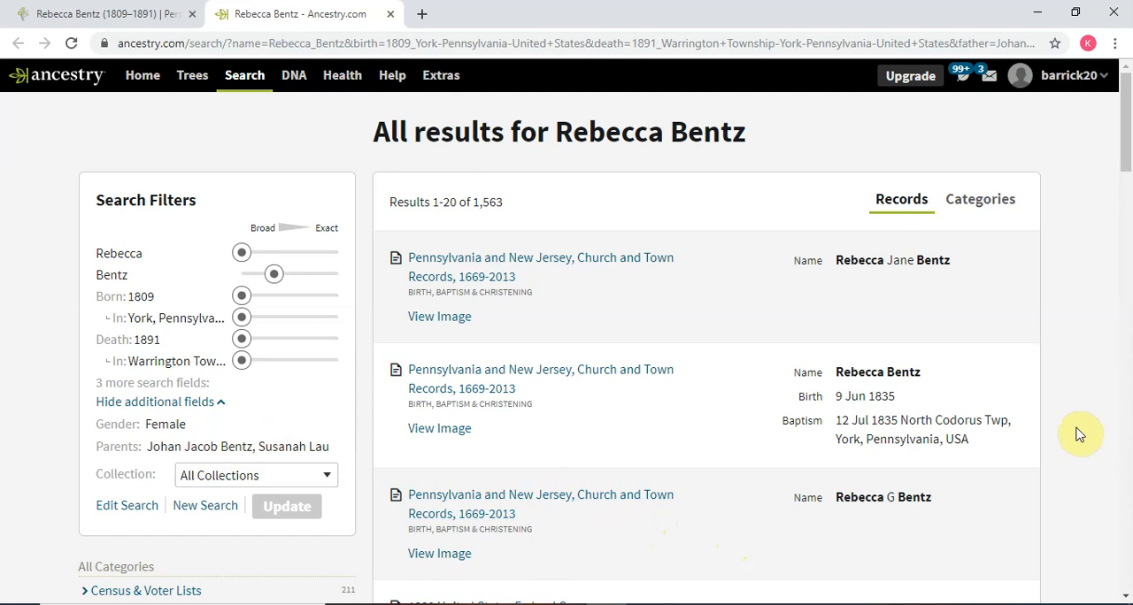
{"action": "left_click", "coordinate": [135, 509]}
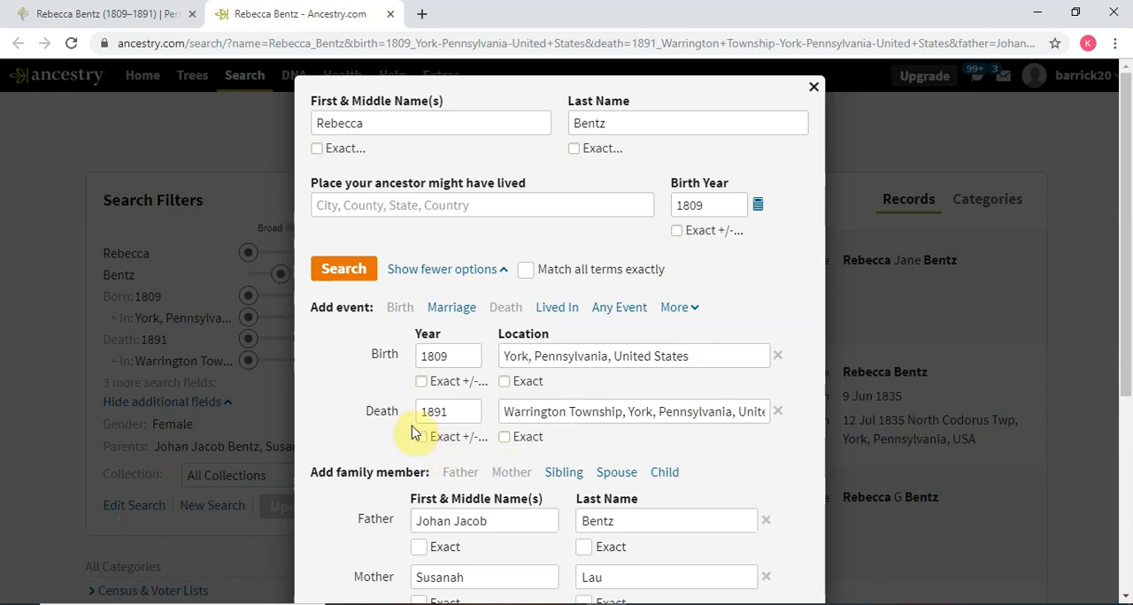
{"action": "scroll", "coordinate": [620, 372], "scroll_direction": "down", "scroll_amount": 3}
{"action": "scroll", "coordinate": [659, 357], "scroll_direction": "down", "scroll_amount": 1}
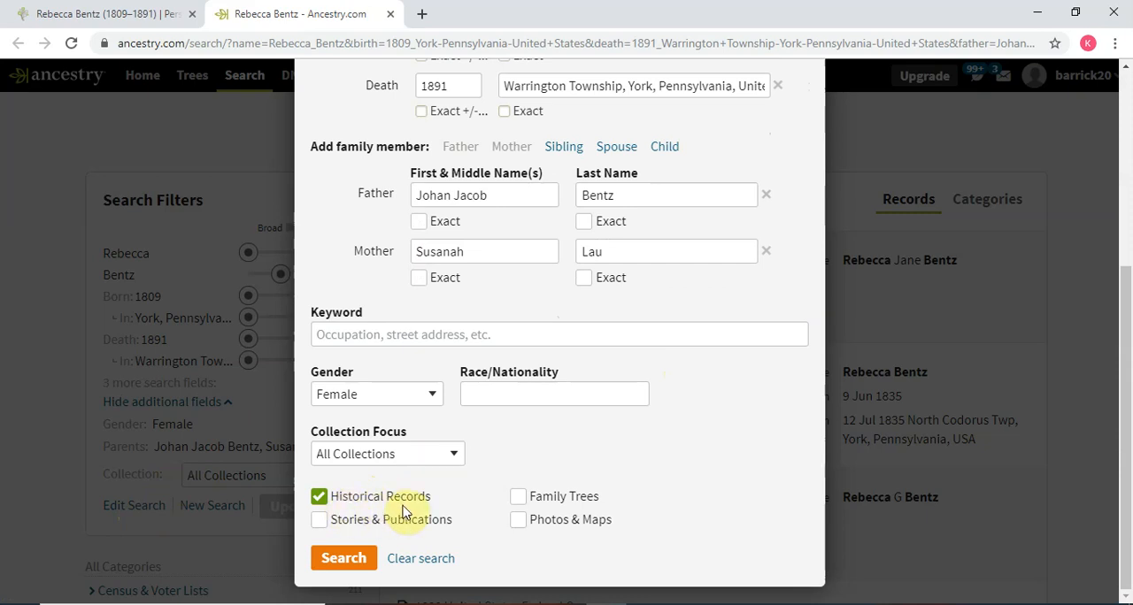
{"action": "left_click", "coordinate": [517, 500]}
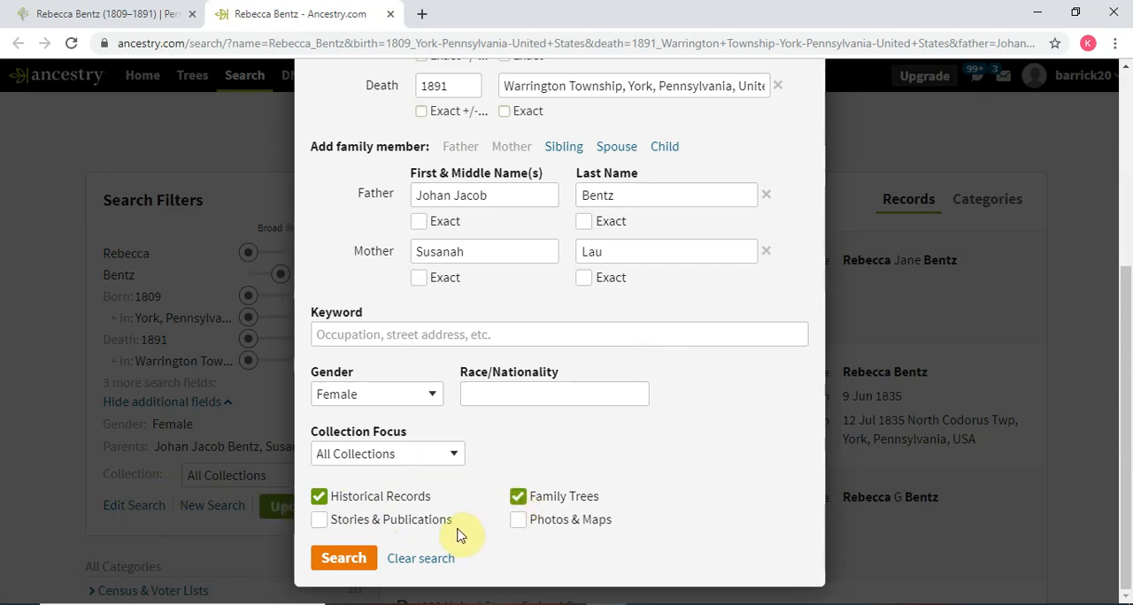
{"action": "left_click", "coordinate": [363, 563]}
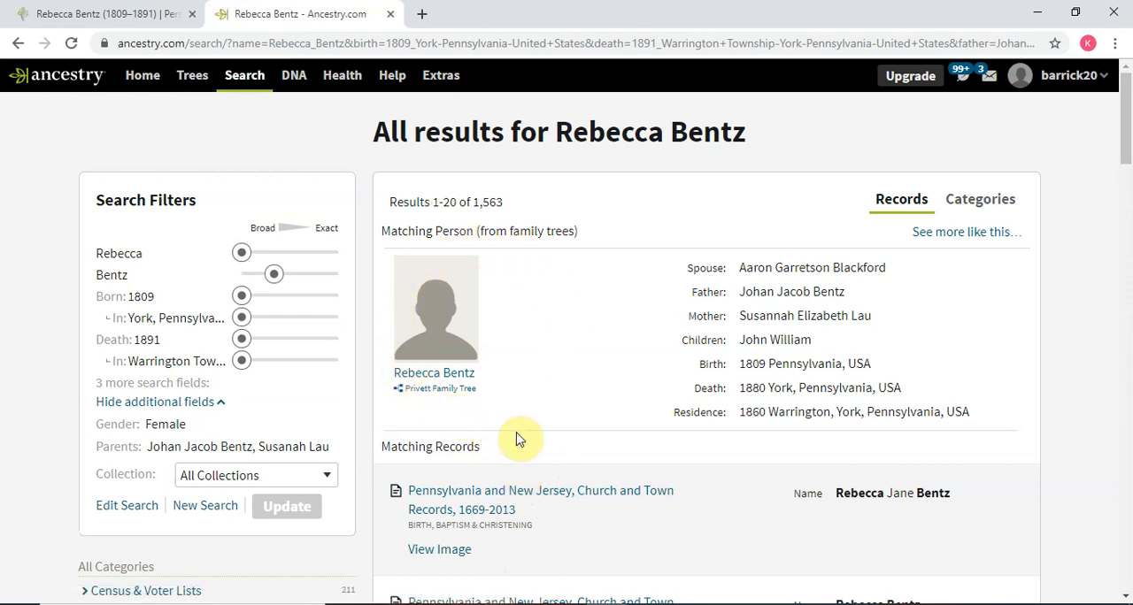
- Examine the search matches, open more family tree results like the matching person, and review the listed trees
{"action": "scroll", "coordinate": [519, 439], "scroll_direction": "down", "scroll_amount": 3}
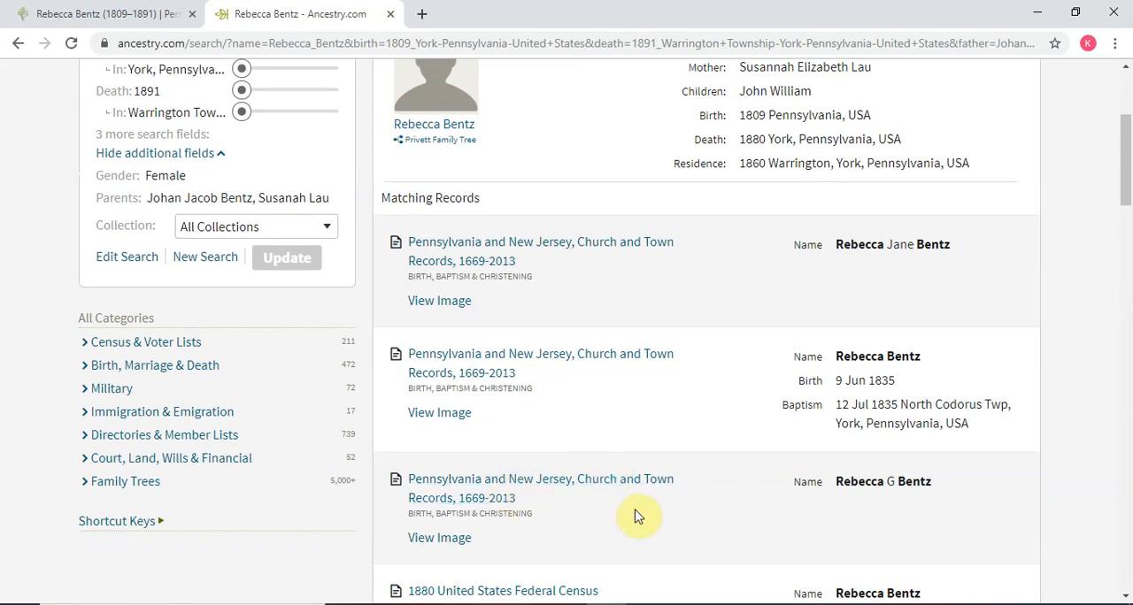
{"action": "scroll", "coordinate": [628, 517], "scroll_direction": "up", "scroll_amount": 3}
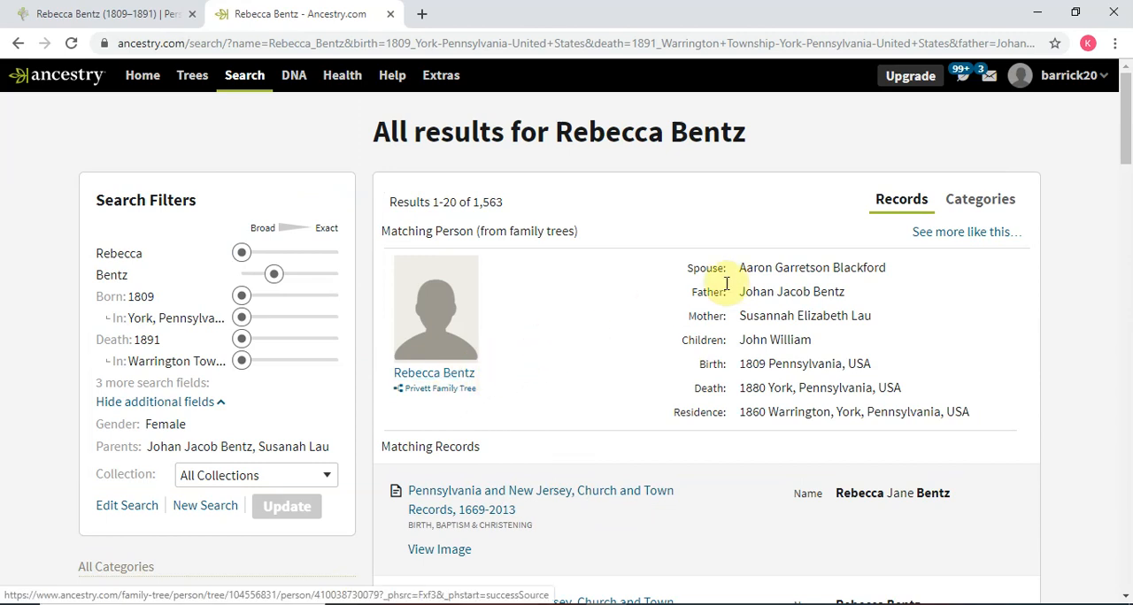
{"action": "left_click", "coordinate": [949, 238]}
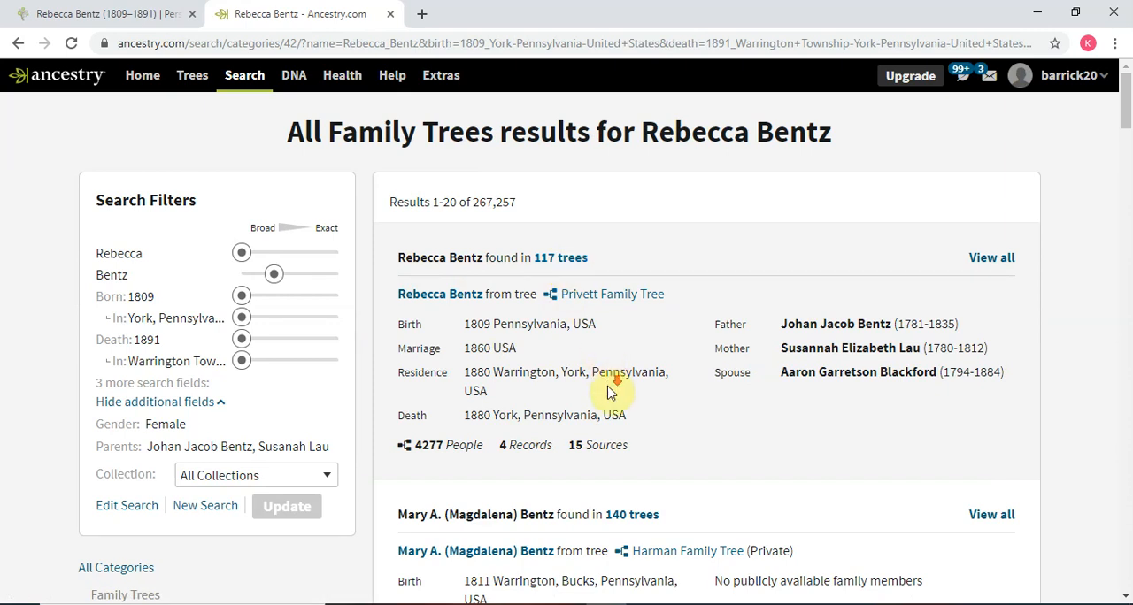
{"action": "scroll", "coordinate": [607, 393], "scroll_direction": "down", "scroll_amount": 1}
{"action": "scroll", "coordinate": [523, 478], "scroll_direction": "down", "scroll_amount": 1}
{"action": "scroll", "coordinate": [549, 535], "scroll_direction": "down", "scroll_amount": 1}
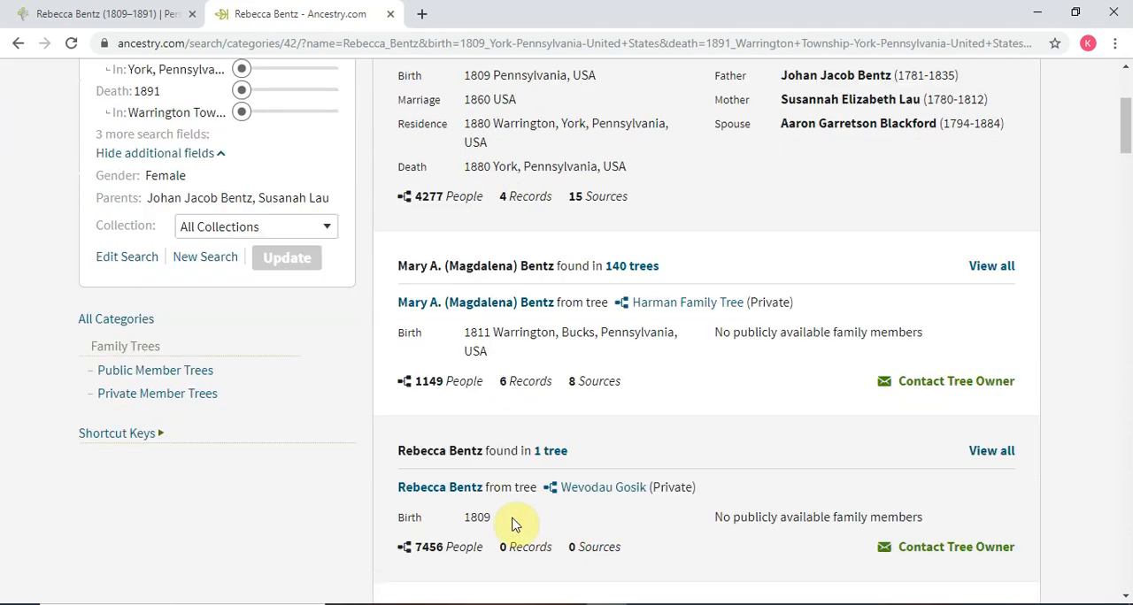
{"action": "scroll", "coordinate": [576, 524], "scroll_direction": "down", "scroll_amount": 1}
{"action": "scroll", "coordinate": [571, 524], "scroll_direction": "down", "scroll_amount": 1}
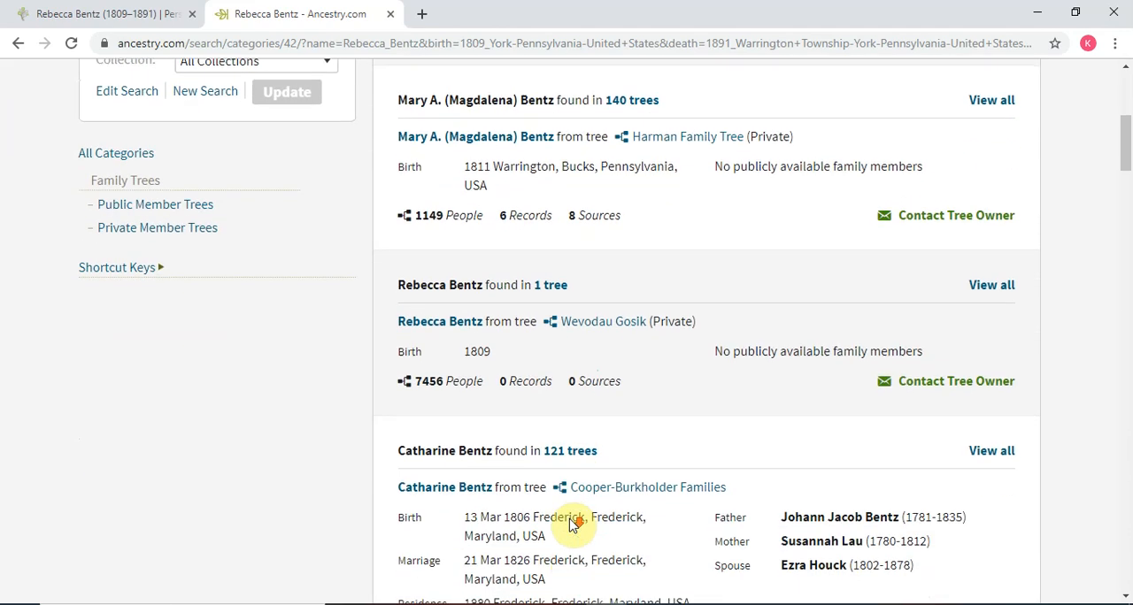
{"action": "scroll", "coordinate": [554, 513], "scroll_direction": "up", "scroll_amount": 4}
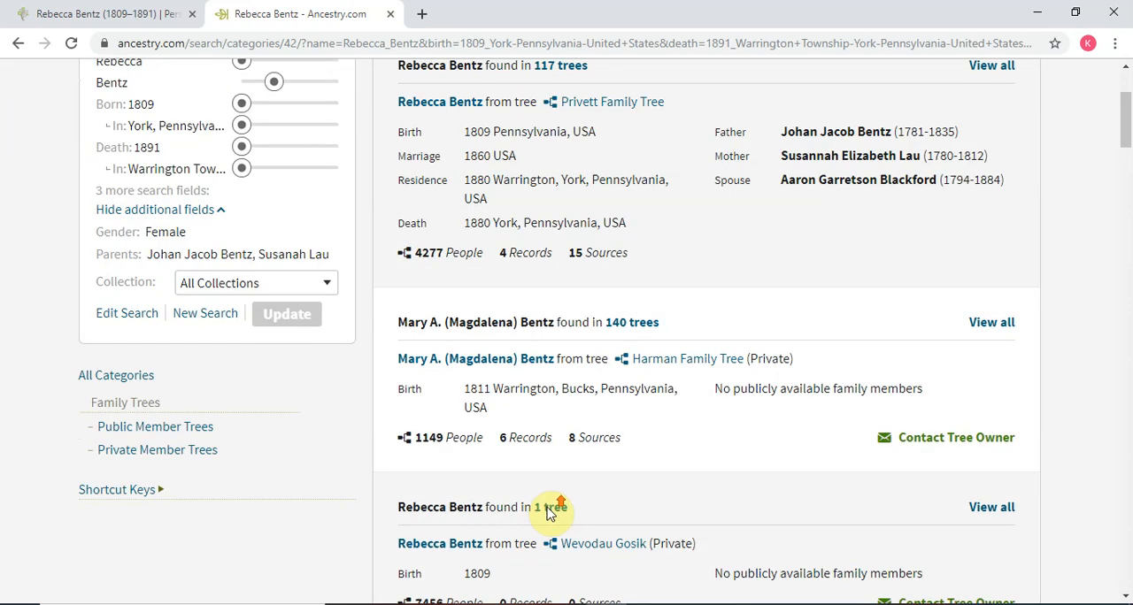
{"action": "scroll", "coordinate": [514, 315], "scroll_direction": "up", "scroll_amount": 1}
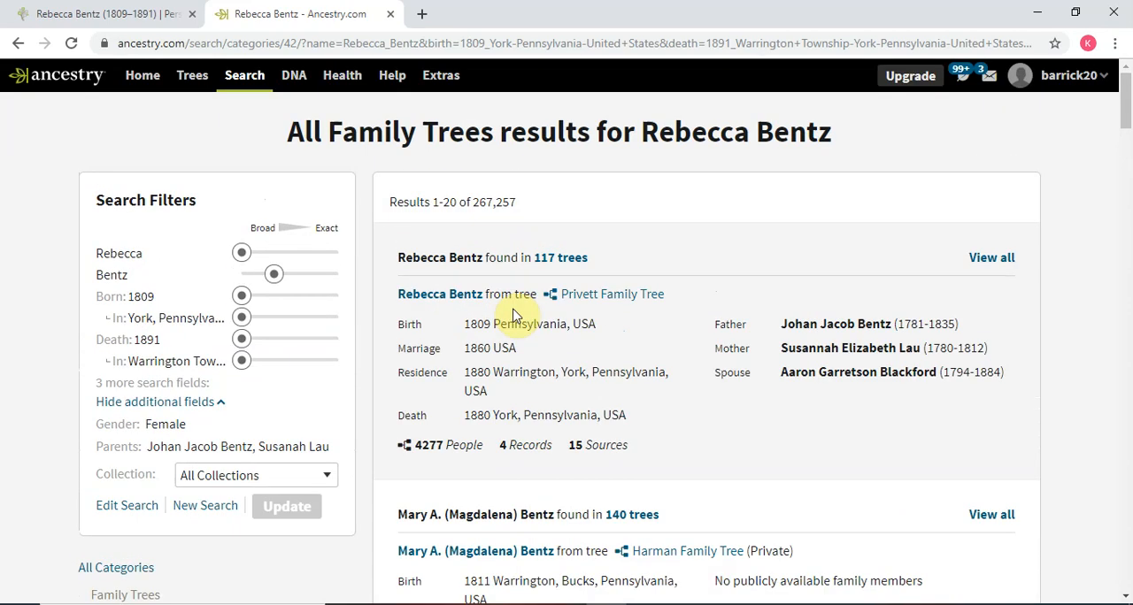
- Open the ancestor's profile from the fourth tree in the full list of matching trees and review her facts, sources and family
{"action": "left_click", "coordinate": [561, 259]}
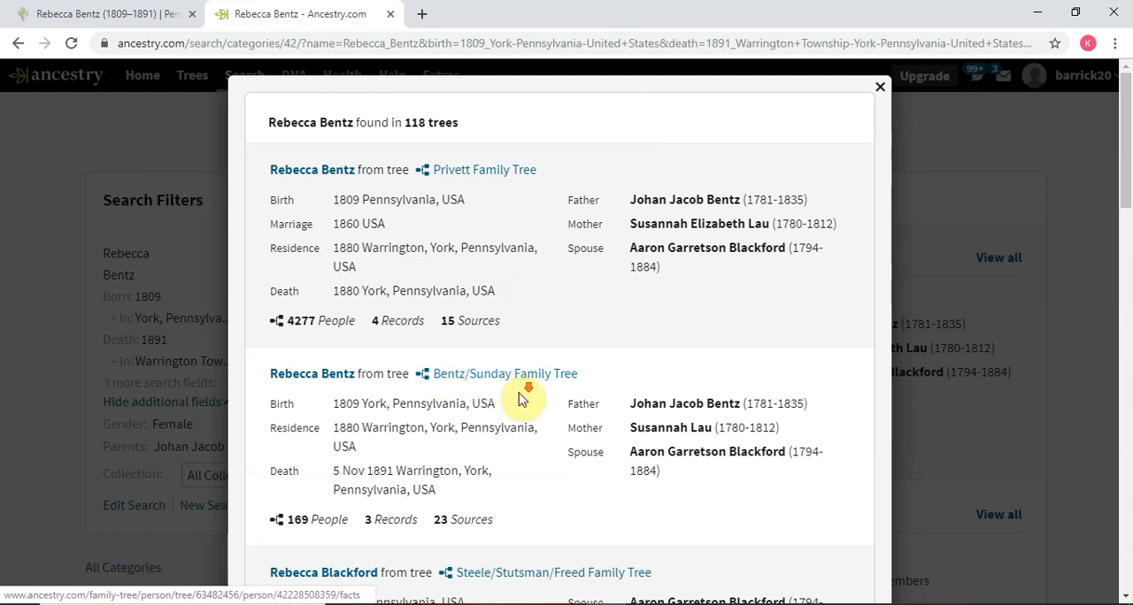
{"action": "scroll", "coordinate": [522, 410], "scroll_direction": "down", "scroll_amount": 2}
{"action": "scroll", "coordinate": [521, 411], "scroll_direction": "down", "scroll_amount": 2}
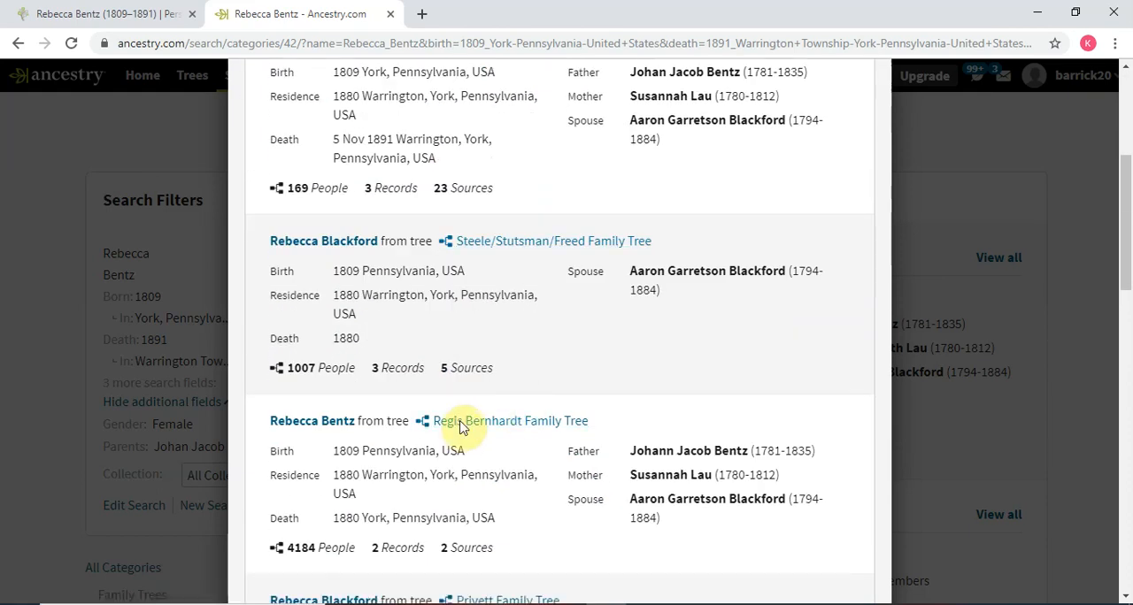
{"action": "left_click", "coordinate": [460, 422]}
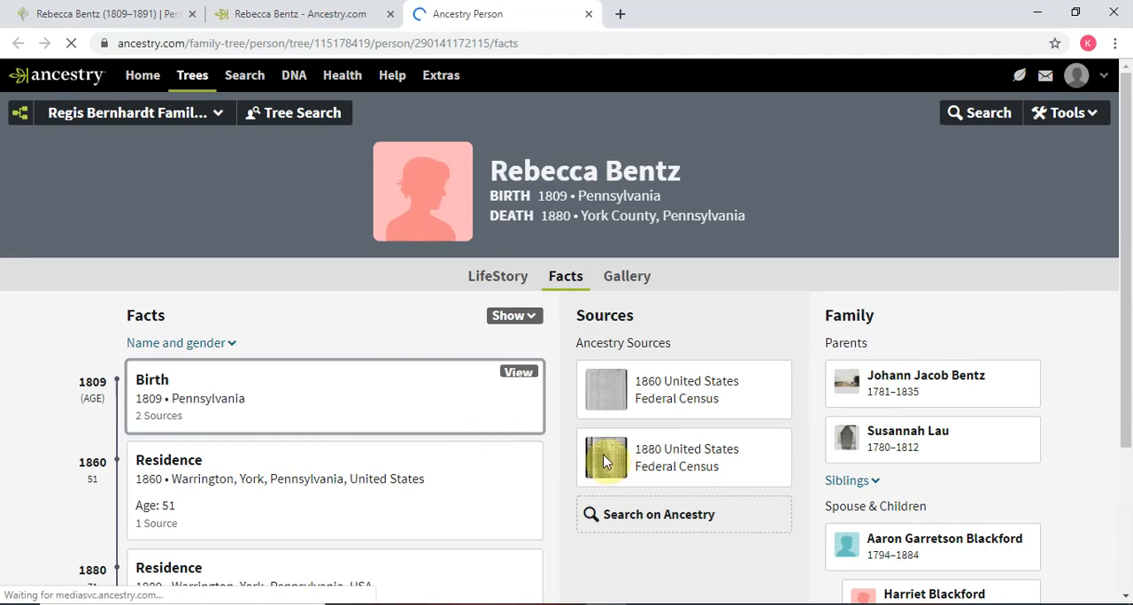
{"action": "scroll", "coordinate": [753, 488], "scroll_direction": "down", "scroll_amount": 1}
{"action": "scroll", "coordinate": [761, 492], "scroll_direction": "up", "scroll_amount": 1}
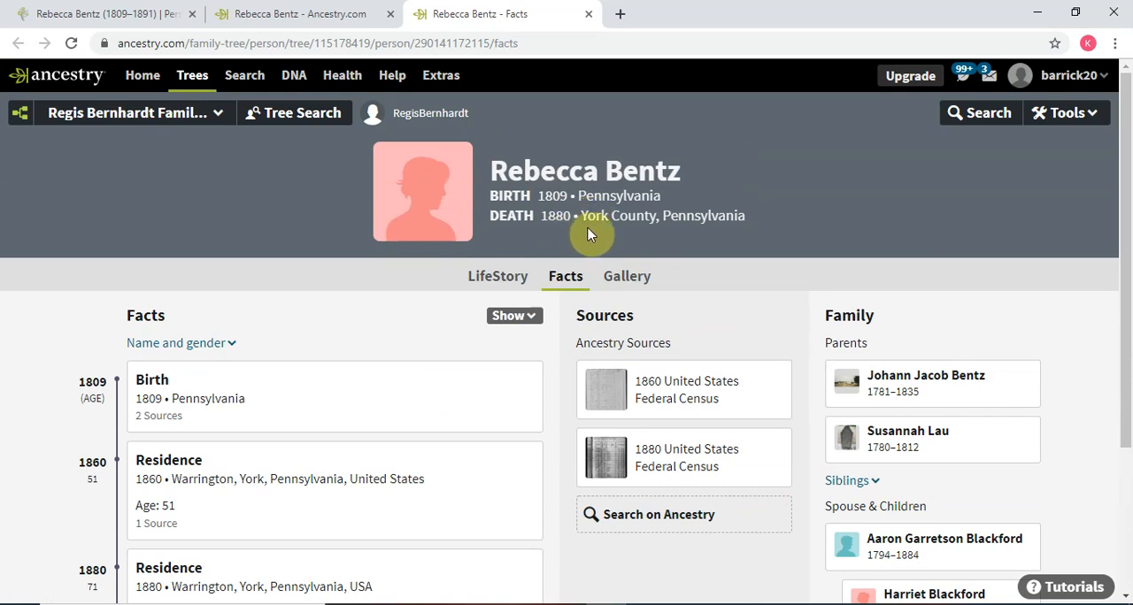
{"action": "scroll", "coordinate": [754, 341], "scroll_direction": "down", "scroll_amount": 1}
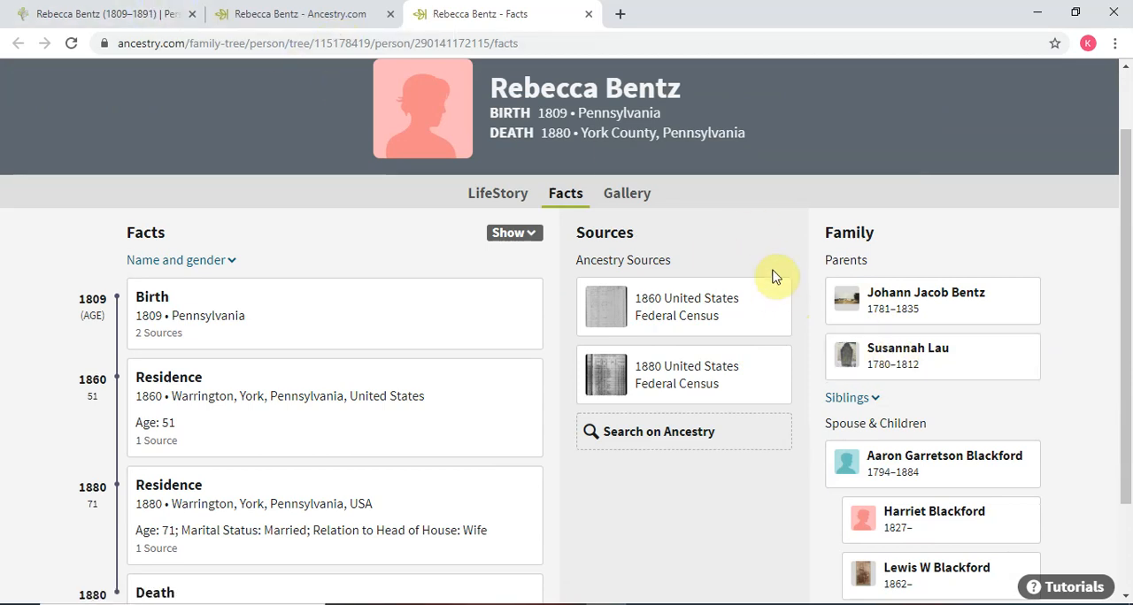
{"action": "scroll", "coordinate": [779, 283], "scroll_direction": "down", "scroll_amount": 1}
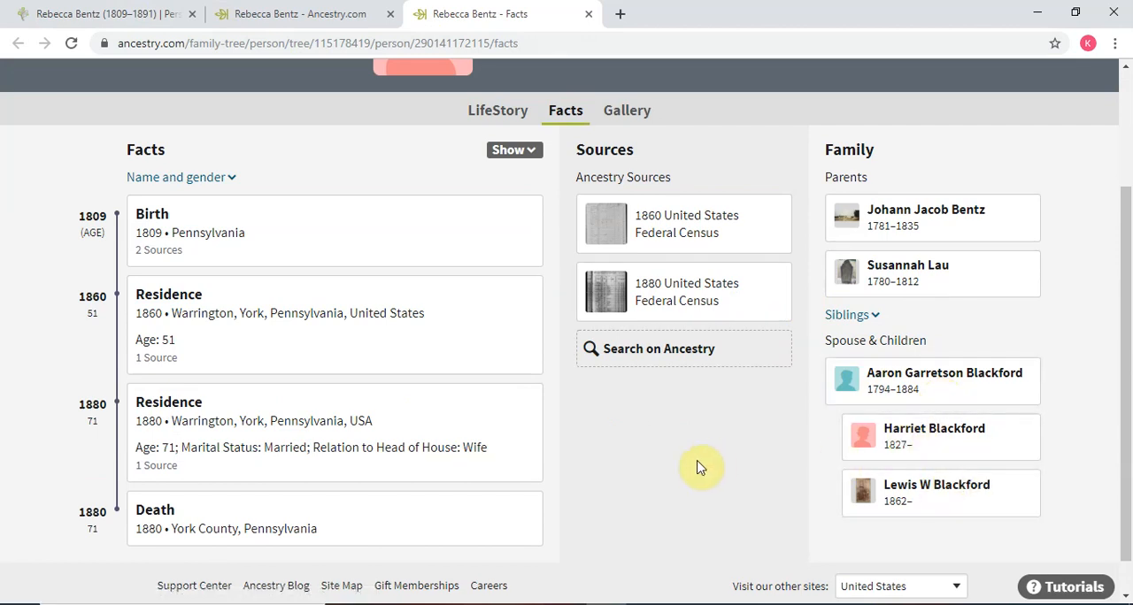
{"action": "scroll", "coordinate": [699, 466], "scroll_direction": "up", "scroll_amount": 1}
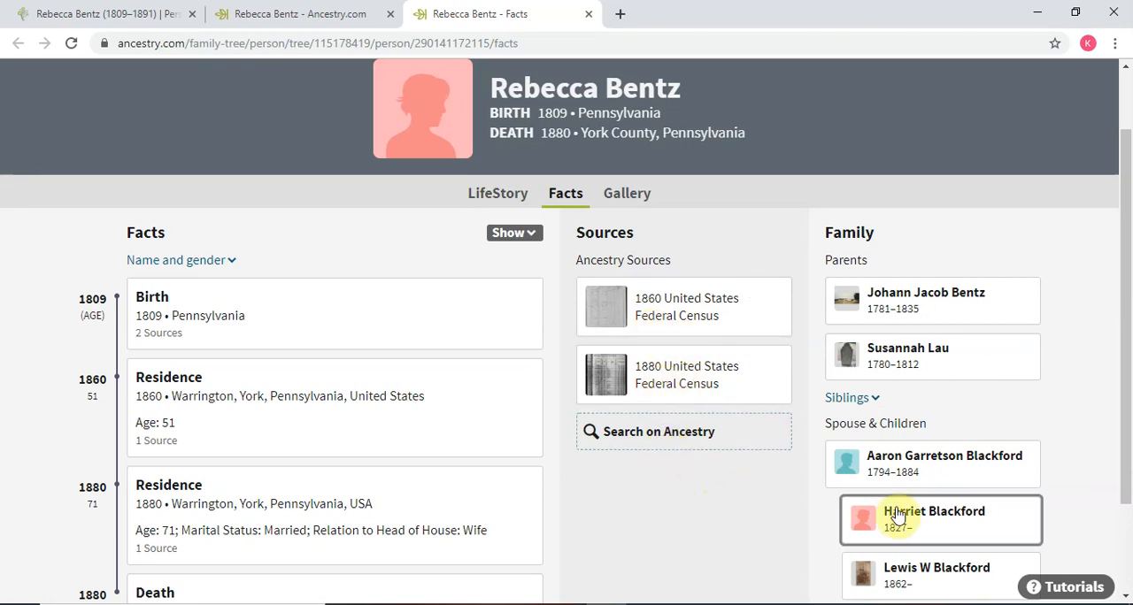
- Open the spouse's profile to review his facts and family, and restore the browser window to a smaller size
{"action": "left_click", "coordinate": [920, 469]}
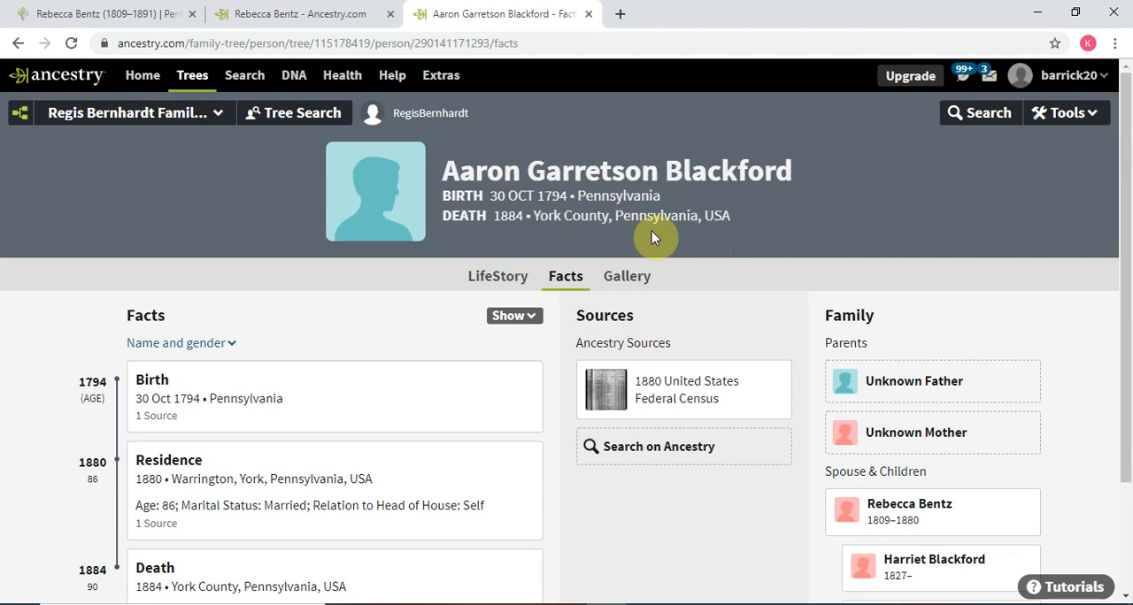
{"action": "scroll", "coordinate": [1092, 506], "scroll_direction": "down", "scroll_amount": 2}
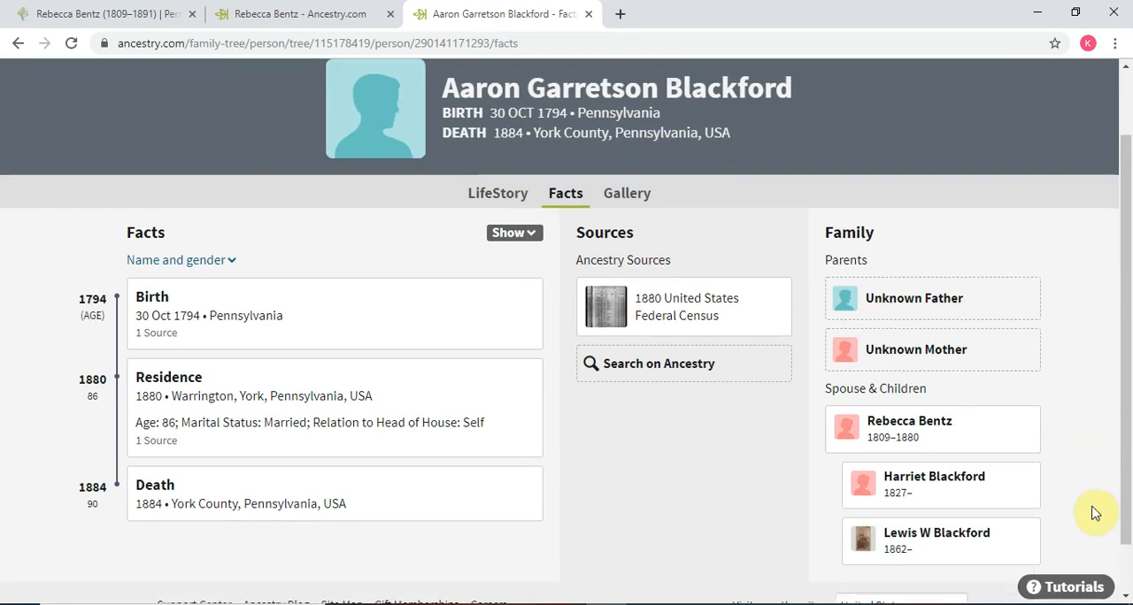
{"action": "left_click", "coordinate": [1101, 512]}
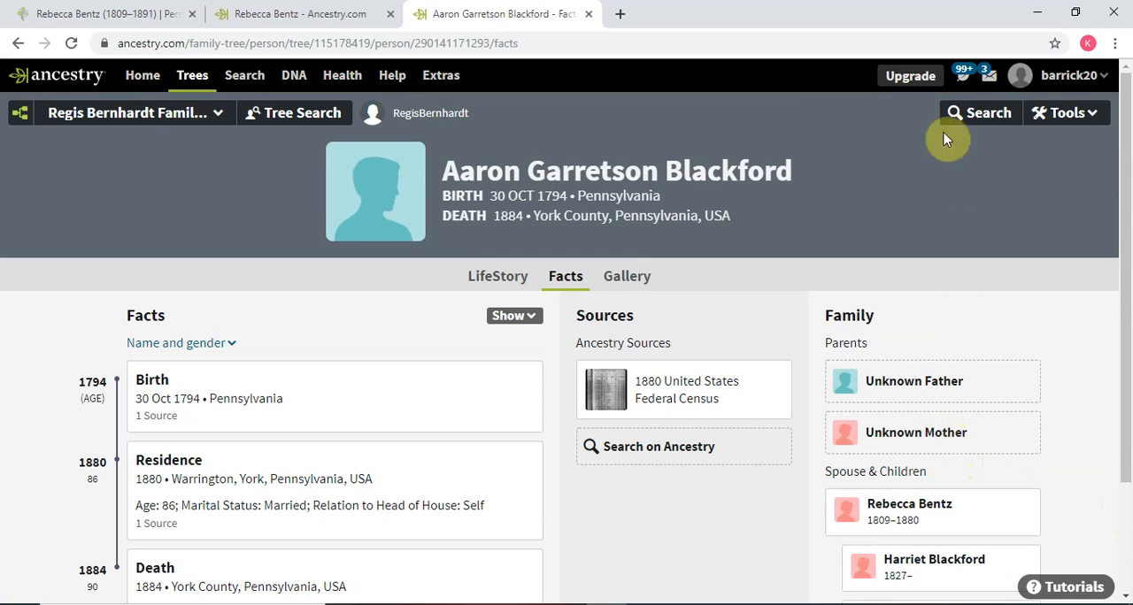
{"action": "left_click", "coordinate": [1076, 15]}
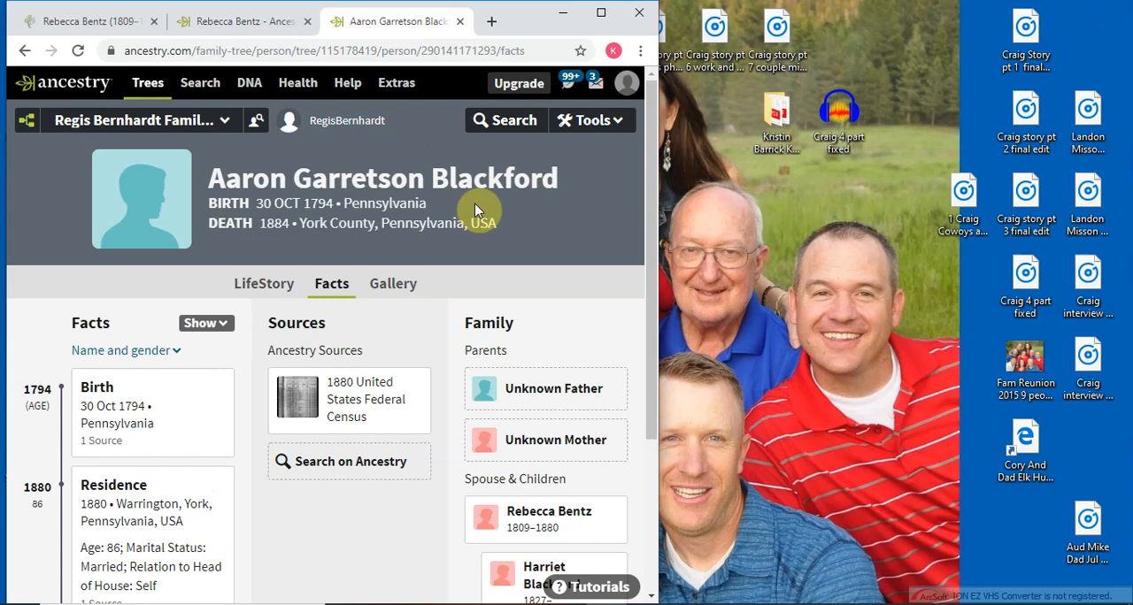
- Move the FamilySearch person page into its own browser window and place it beside the Ancestry profile
{"action": "mouse_move", "coordinate": [94, 24]}
{"action": "left_mouse_down"}
{"action": "mouse_move", "coordinate": [557, 56]}
{"action": "mouse_move", "coordinate": [799, 55]}
{"action": "mouse_move", "coordinate": [1007, 43]}
{"action": "mouse_move", "coordinate": [1110, 17]}
{"action": "left_mouse_up"}
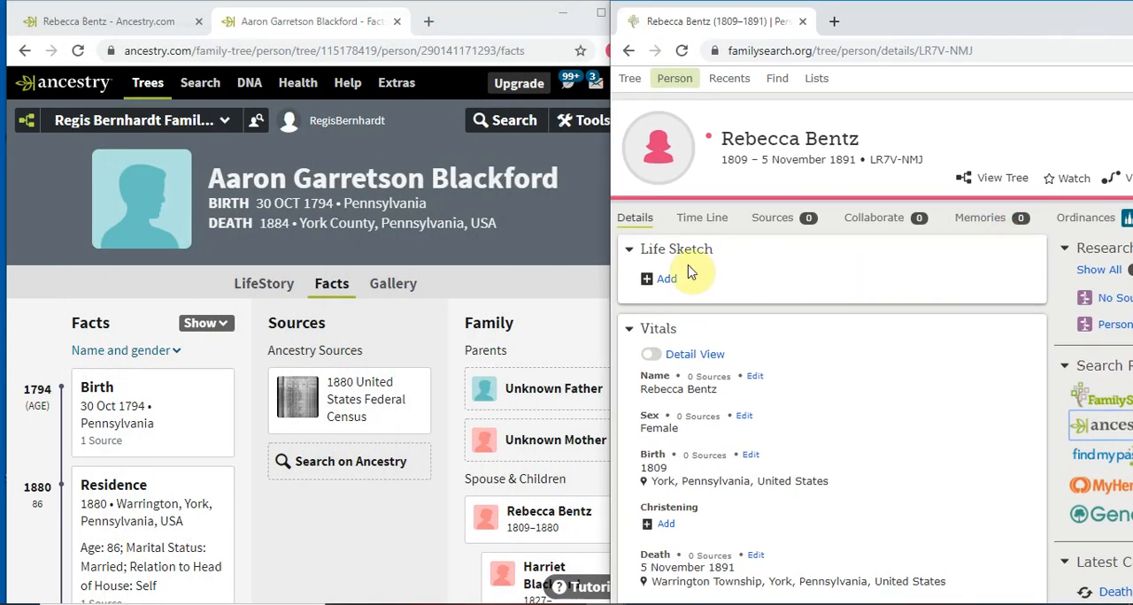
{"action": "left_click_drag", "start_coordinate": [863, 33], "coordinate": [902, 22]}
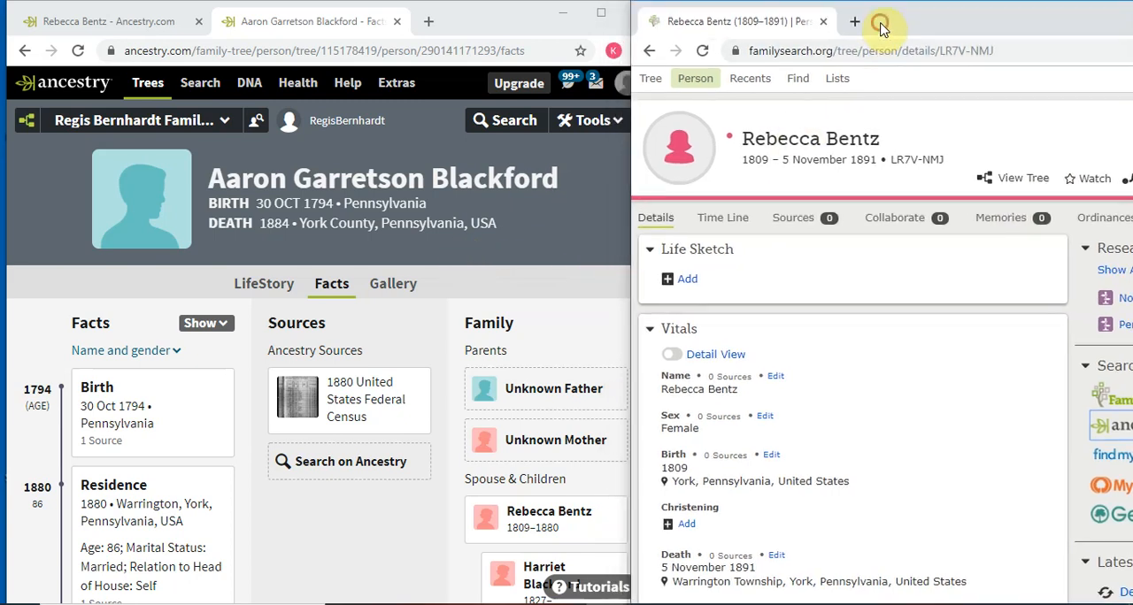
- Start adding a spouse to the ancestor's FamilySearch page and enter the husband's first and last names as given on Ancestry
{"action": "scroll", "coordinate": [786, 318], "scroll_direction": "down", "scroll_amount": 2}
{"action": "scroll", "coordinate": [786, 319], "scroll_direction": "down", "scroll_amount": 5}
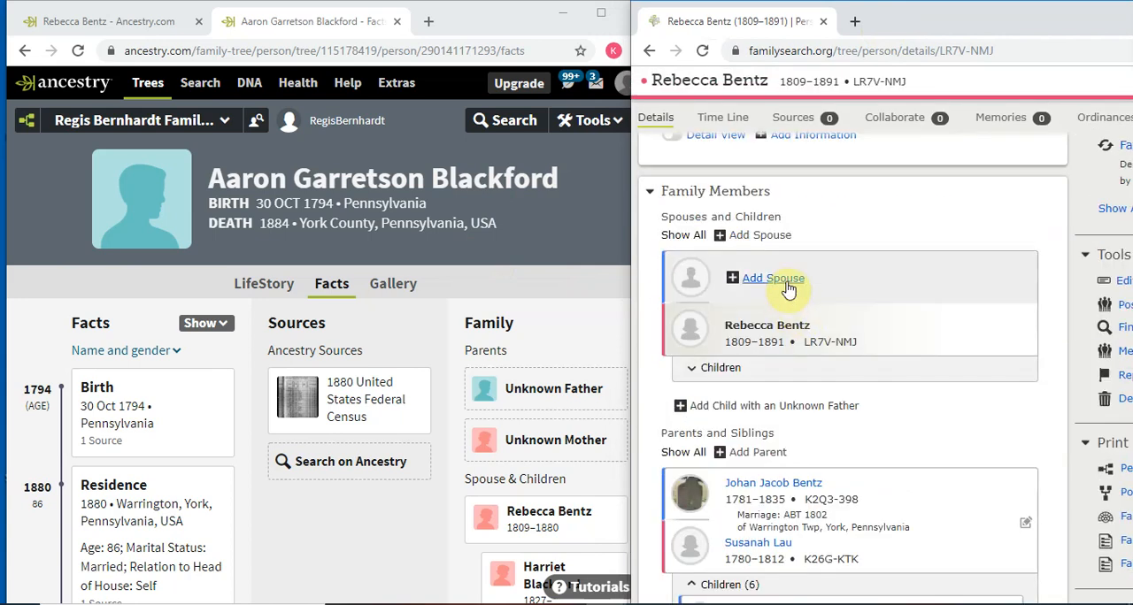
{"action": "left_click", "coordinate": [786, 284]}
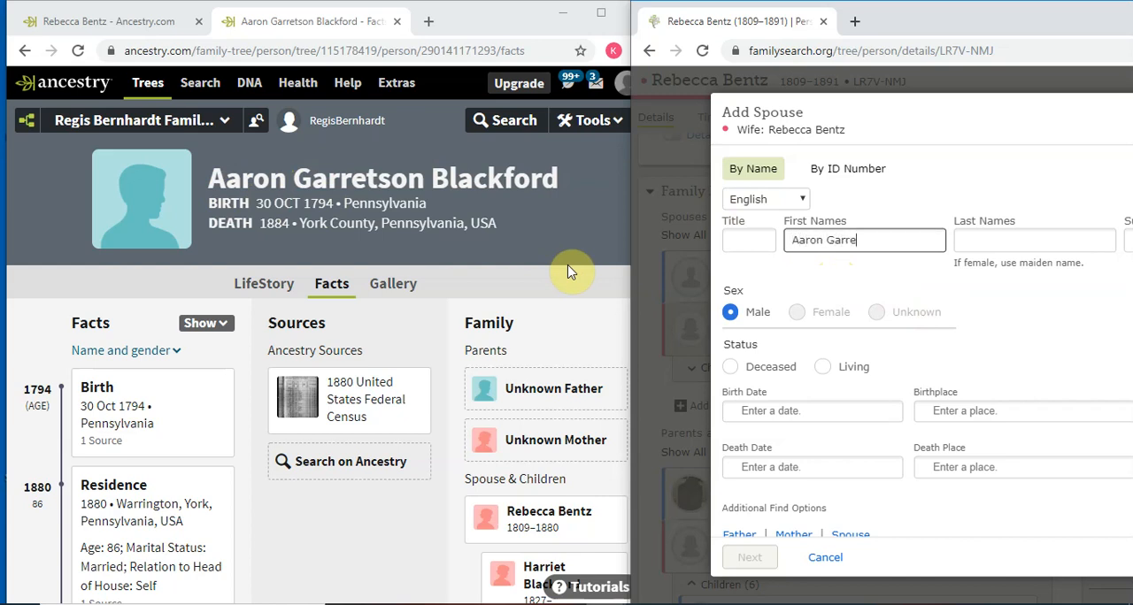
{"action": "key", "text": "Tab"}
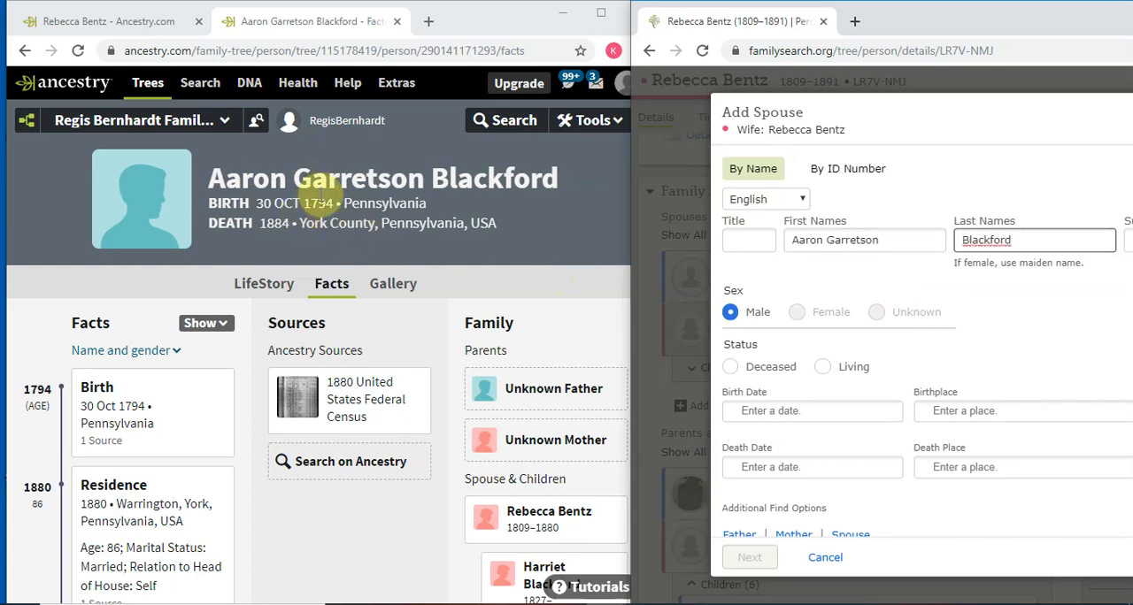
- Copy the husband's birth date from his Ancestry profile into the spouse form and choose its standardized form
{"action": "left_click", "coordinate": [341, 199]}
{"action": "left_click_drag", "start_coordinate": [335, 202], "coordinate": [258, 202]}
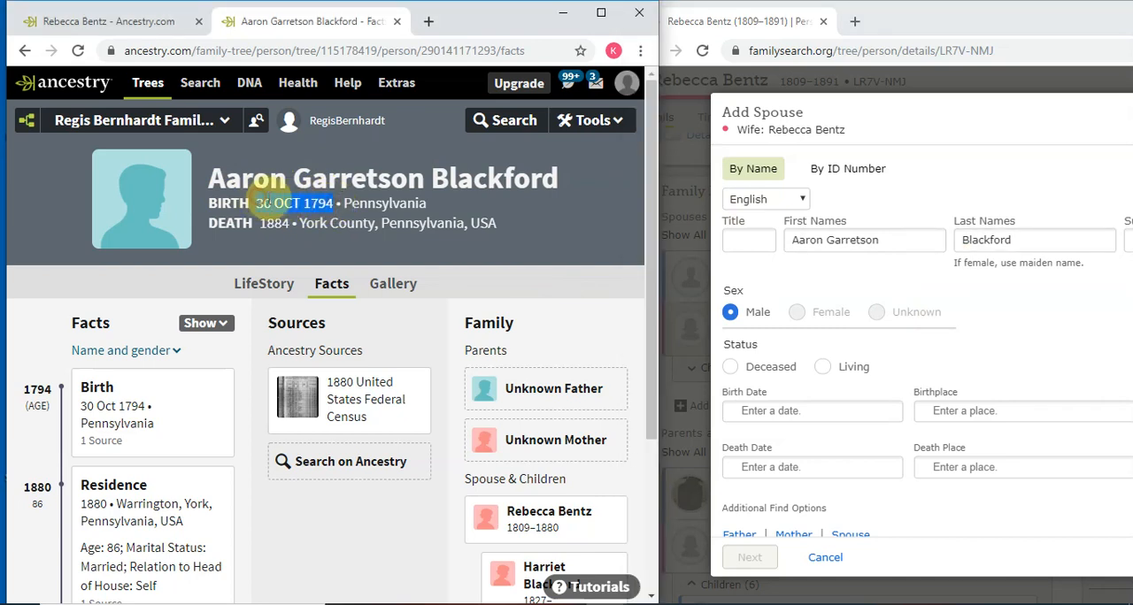
{"action": "right_click", "coordinate": [266, 202]}
{"action": "left_click", "coordinate": [293, 213]}
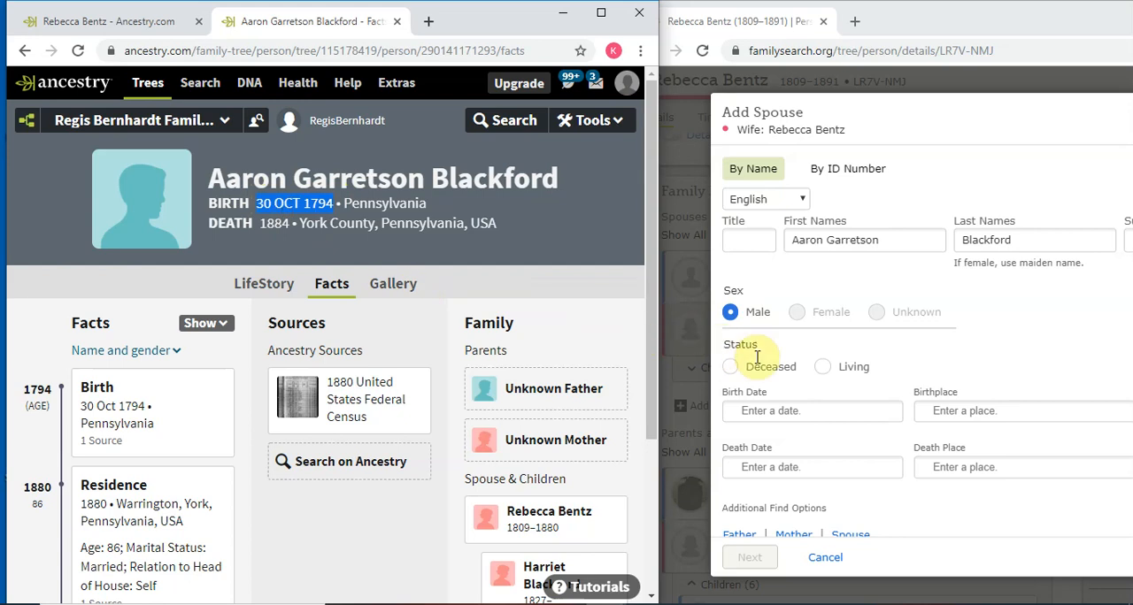
{"action": "right_click", "coordinate": [786, 413]}
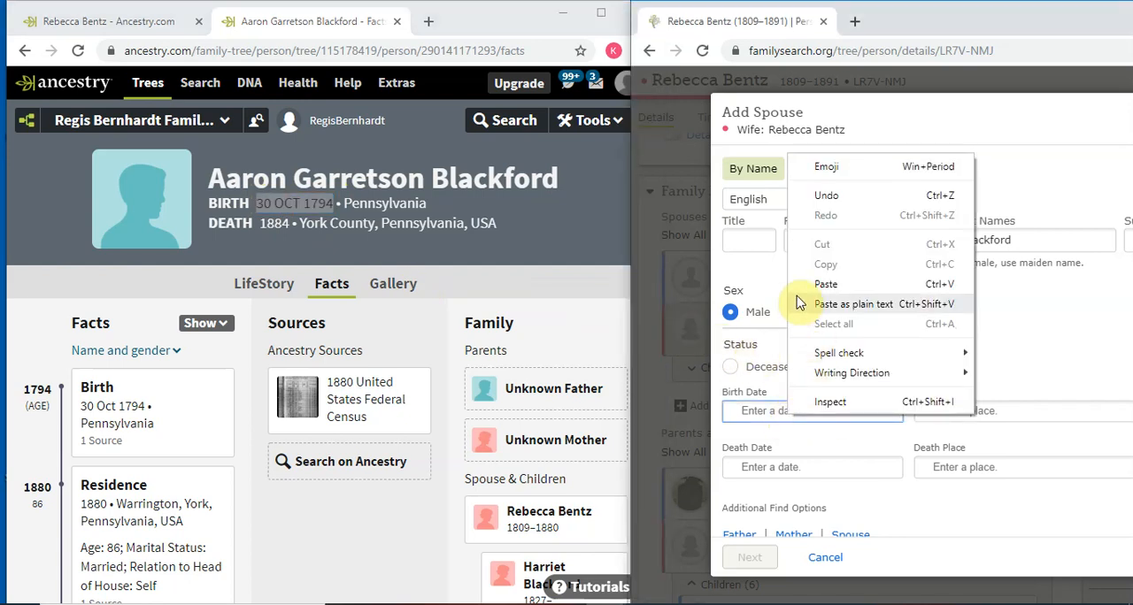
{"action": "left_click", "coordinate": [825, 292]}
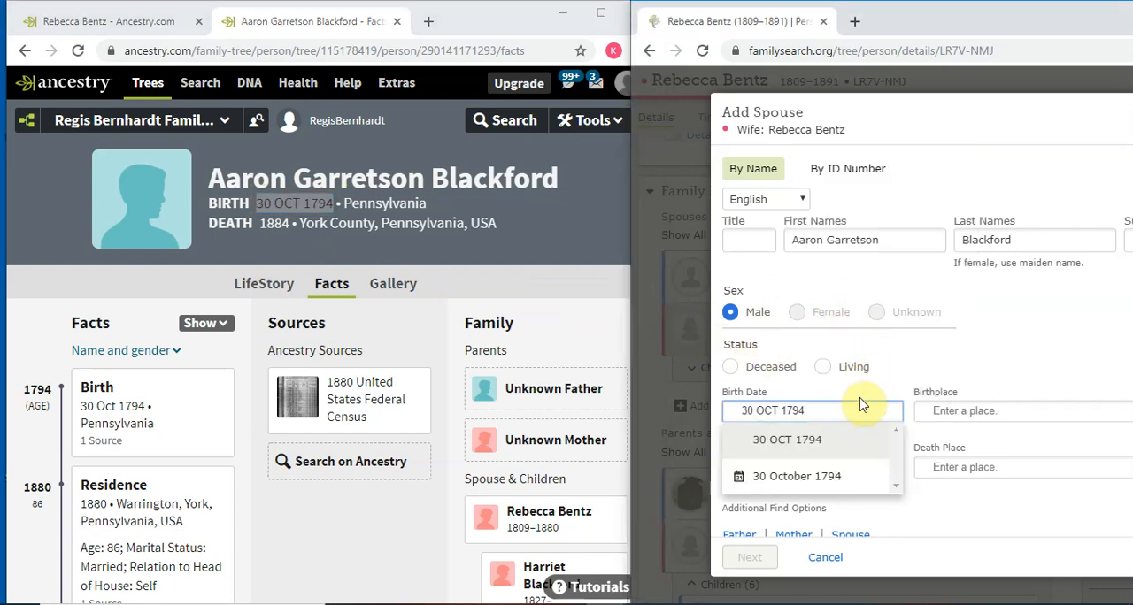
{"action": "left_click", "coordinate": [800, 482]}
- Set the husband's birthplace to the standardized place Pennsylvania, United States
{"action": "left_click", "coordinate": [958, 413]}
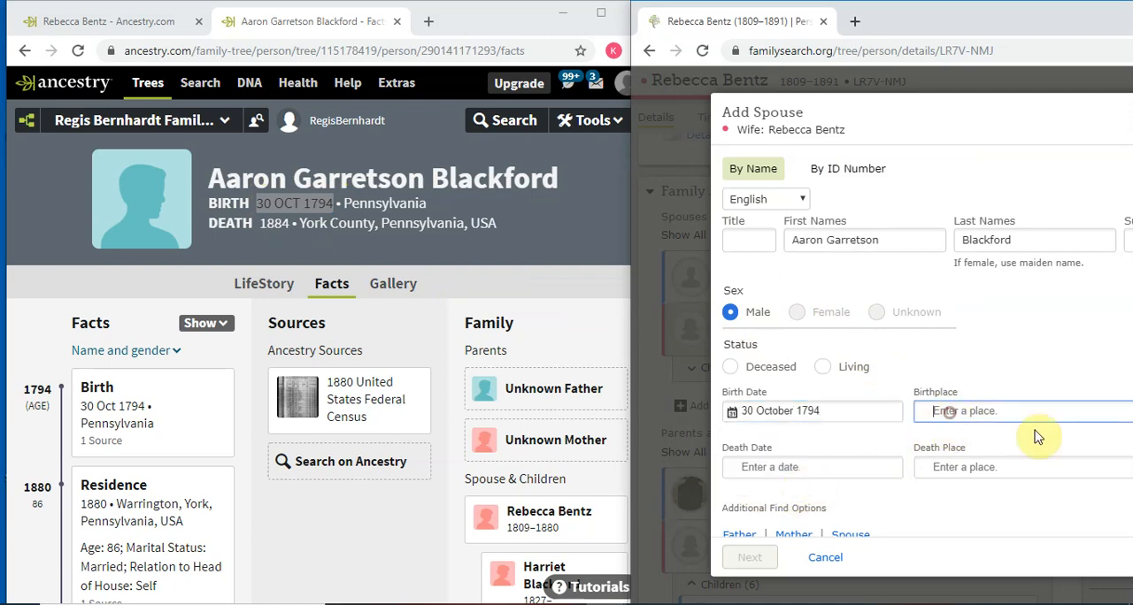
{"action": "type", "text": "Pennsylvania"}
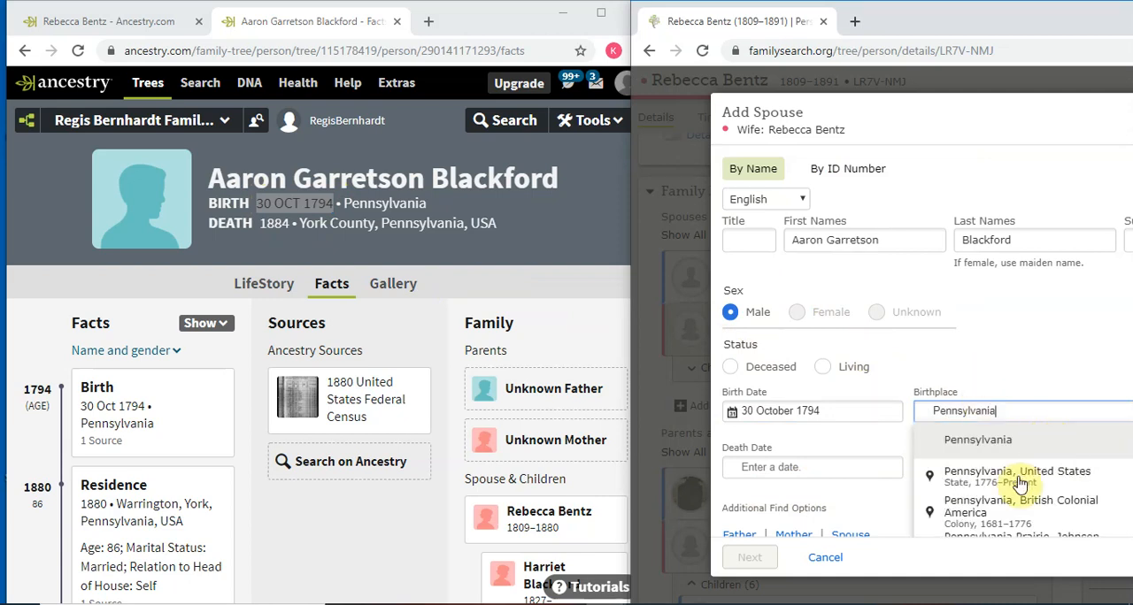
{"action": "left_click", "coordinate": [1017, 473]}
- Set the husband's death date to 1884 and his death place to the standardized York, Pennsylvania, United States
{"action": "left_click", "coordinate": [786, 466]}
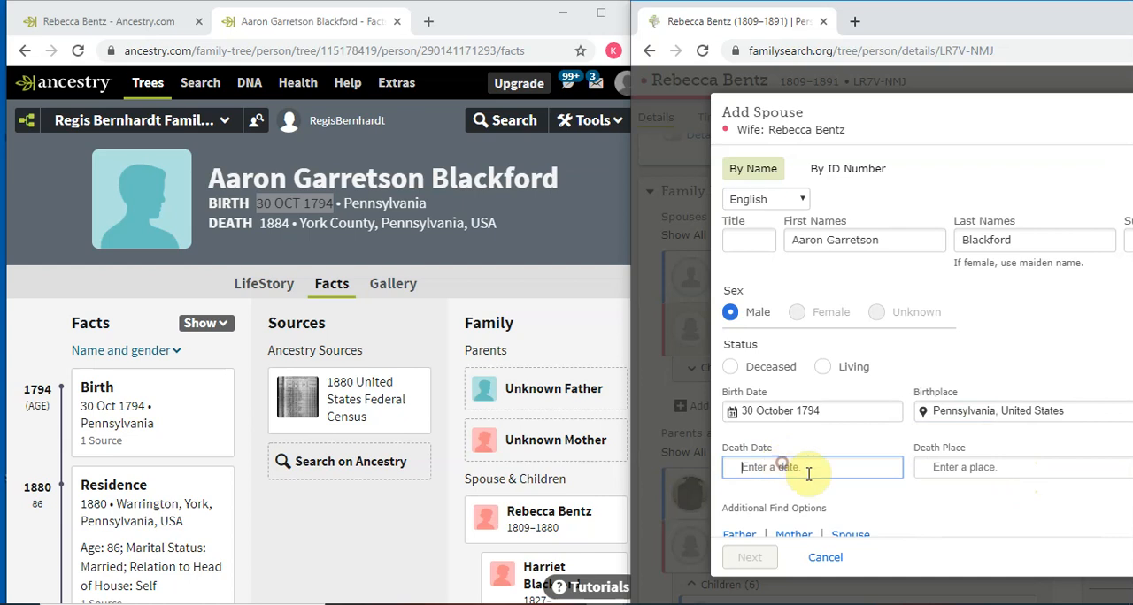
{"action": "type", "text": "1883"}
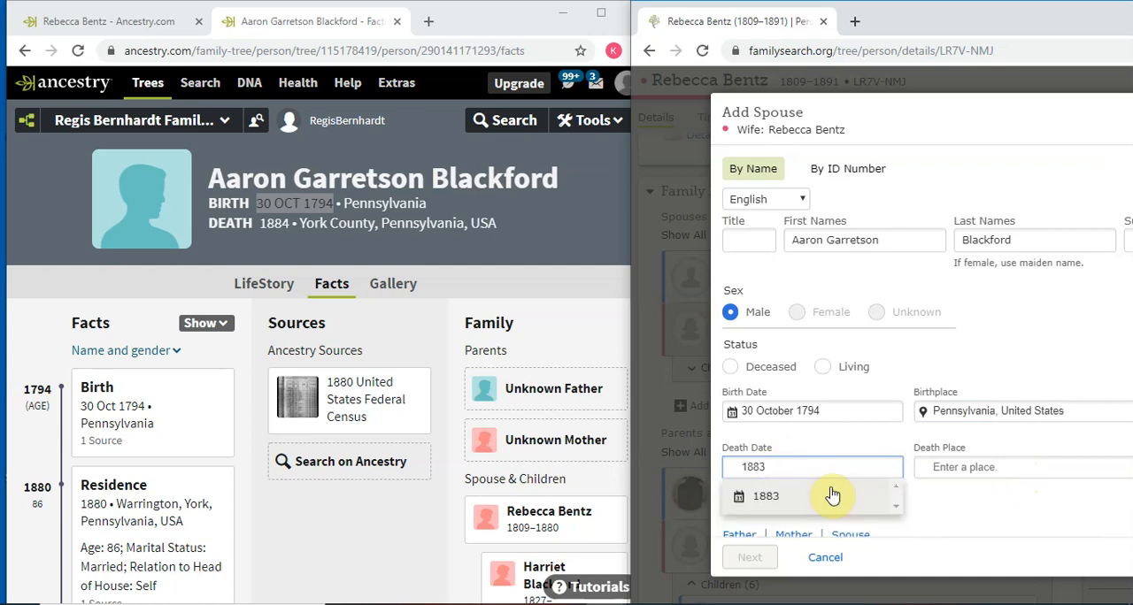
{"action": "key", "text": "BackSpace"}
{"action": "type", "text": "4"}
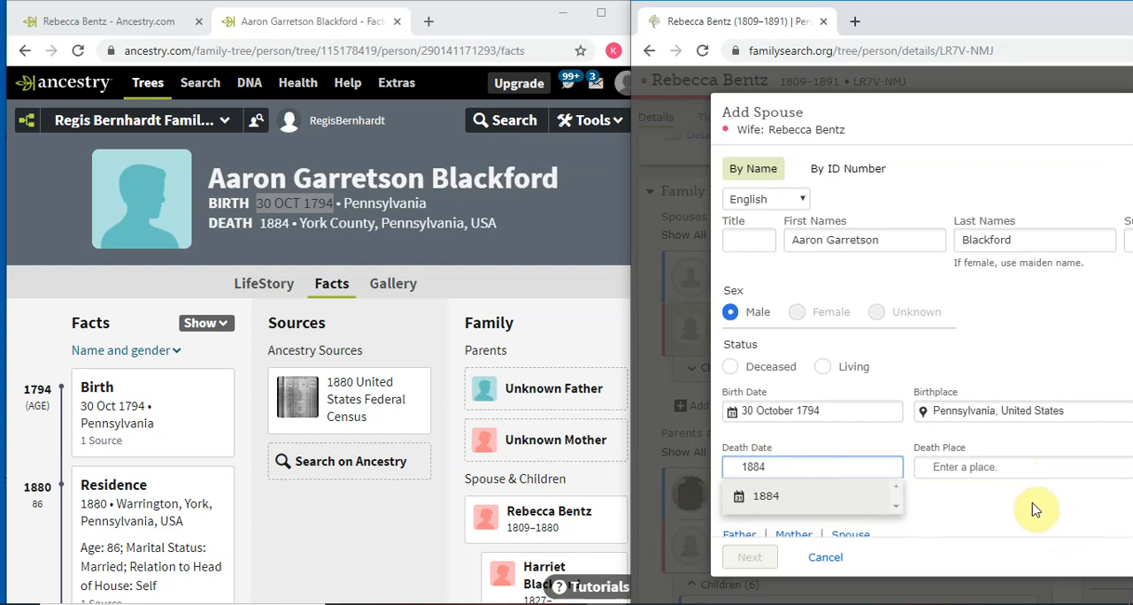
{"action": "left_click", "coordinate": [835, 496]}
{"action": "left_click", "coordinate": [944, 467]}
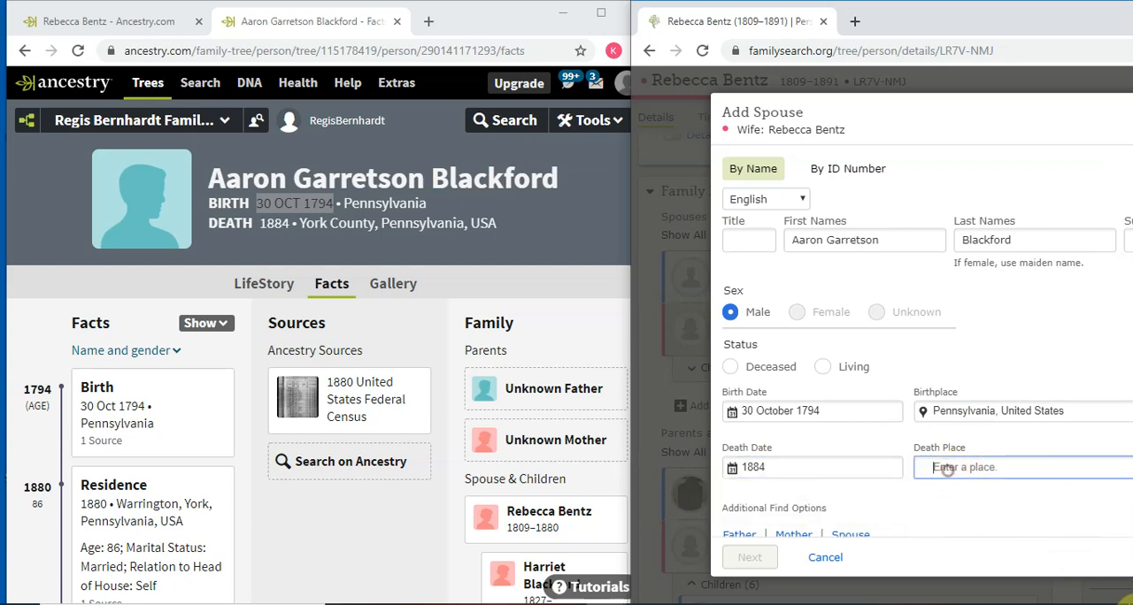
{"action": "type", "text": "York"}
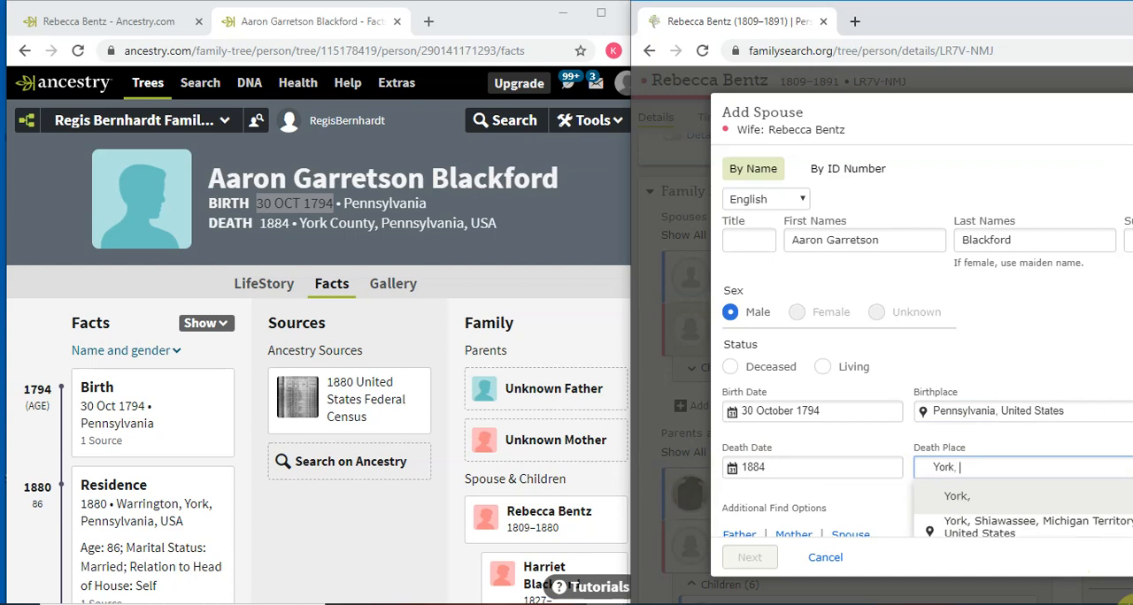
{"action": "type", "text": ", Pennsylvania"}
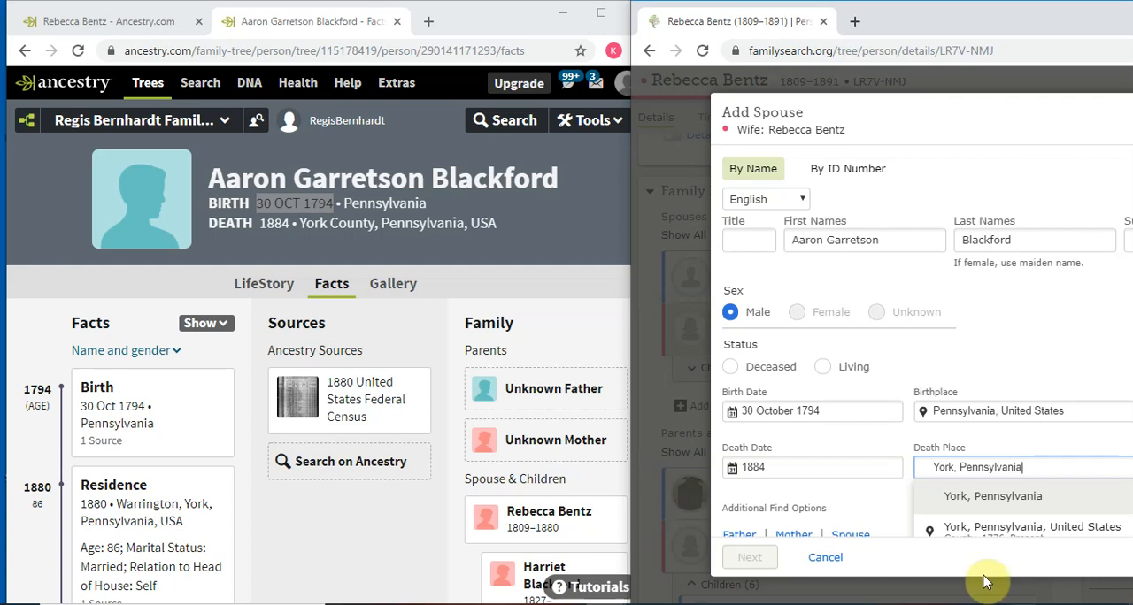
{"action": "left_click", "coordinate": [978, 528]}
- Mark the husband as deceased, check for existing matches, and add the matching Family Tree person as the spouse
{"action": "scroll", "coordinate": [978, 531], "scroll_direction": "down", "scroll_amount": 1}
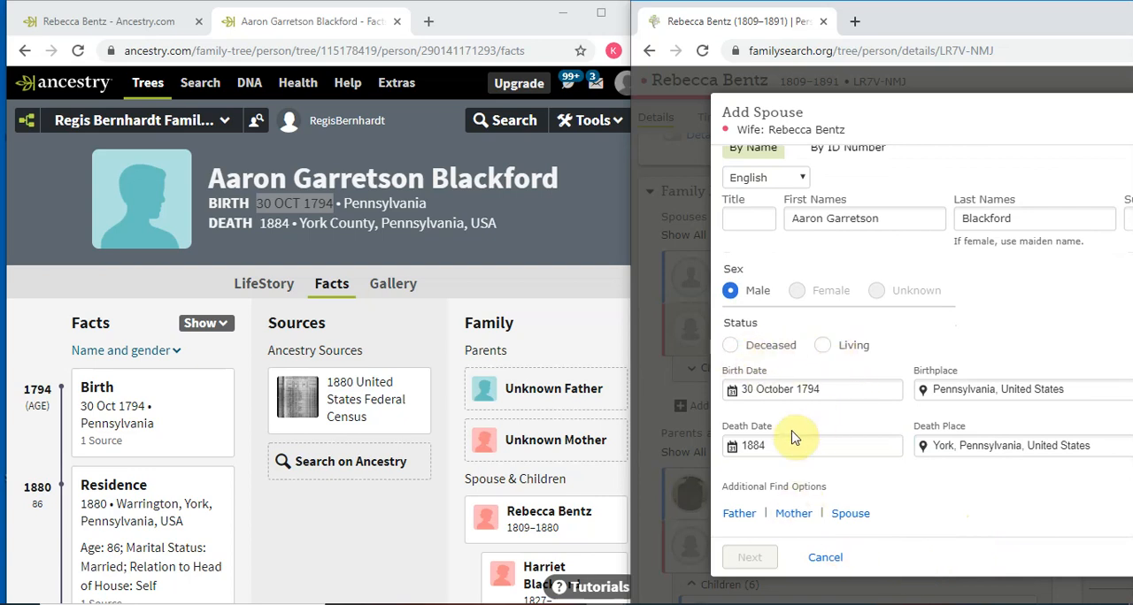
{"action": "left_click", "coordinate": [730, 347]}
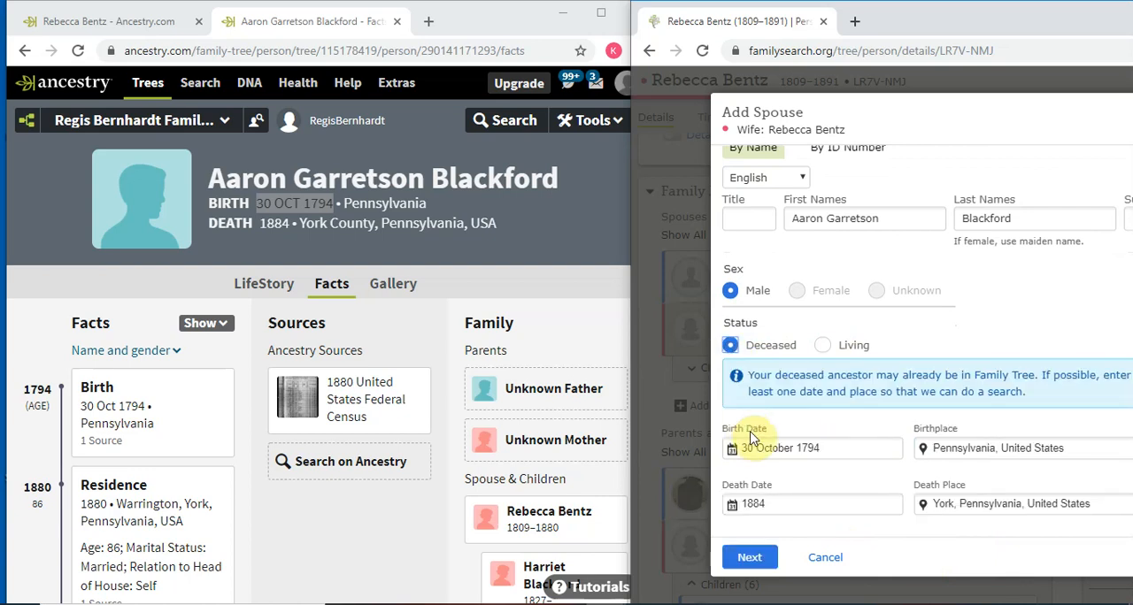
{"action": "left_click", "coordinate": [749, 560]}
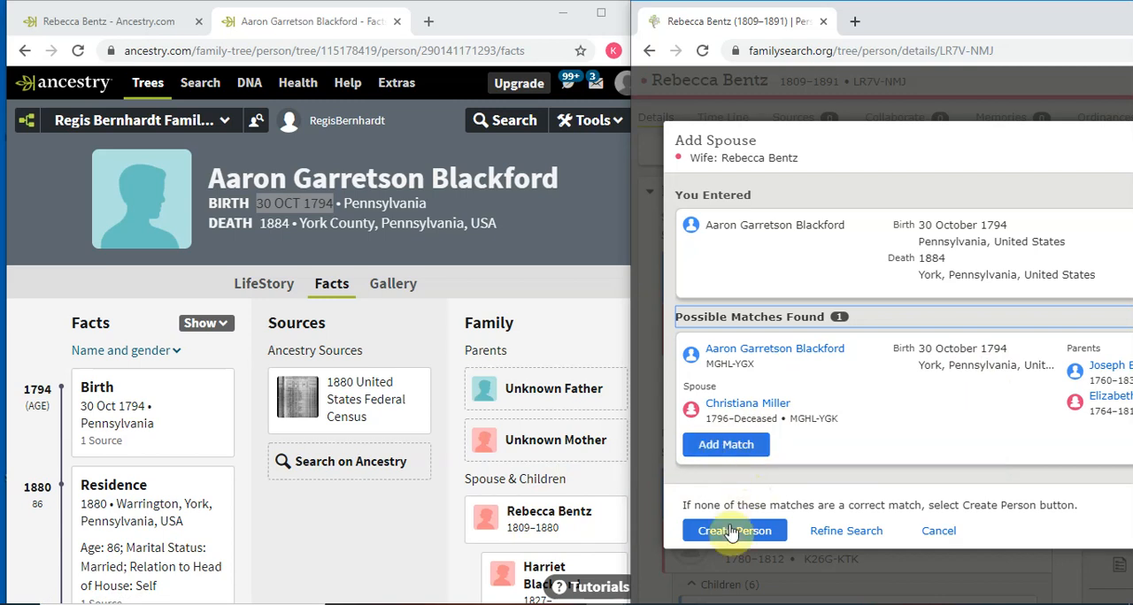
{"action": "left_click", "coordinate": [722, 445]}
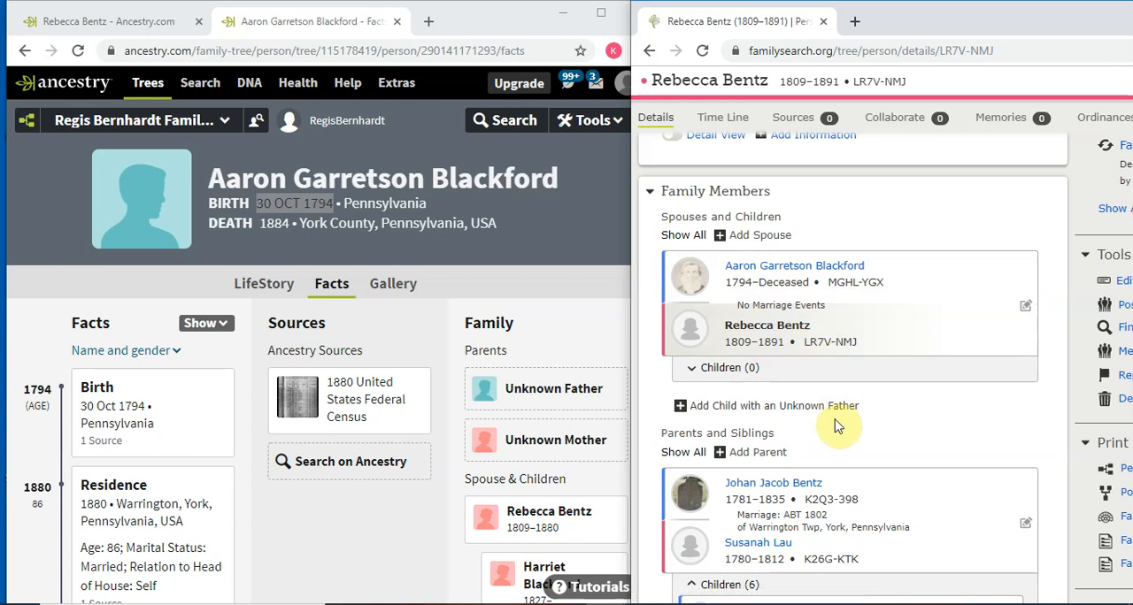
- Compare the children listed for the couple on the FamilySearch page with those on the husband's Ancestry profile
{"action": "scroll", "coordinate": [837, 426], "scroll_direction": "down", "scroll_amount": 1}
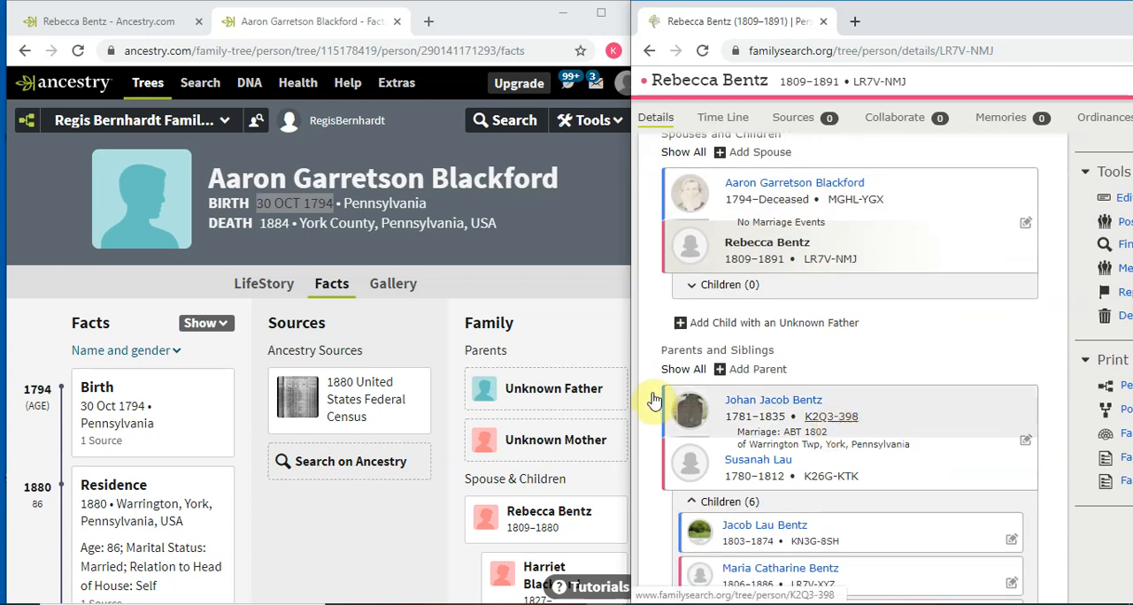
{"action": "scroll", "coordinate": [577, 356], "scroll_direction": "down", "scroll_amount": 2}
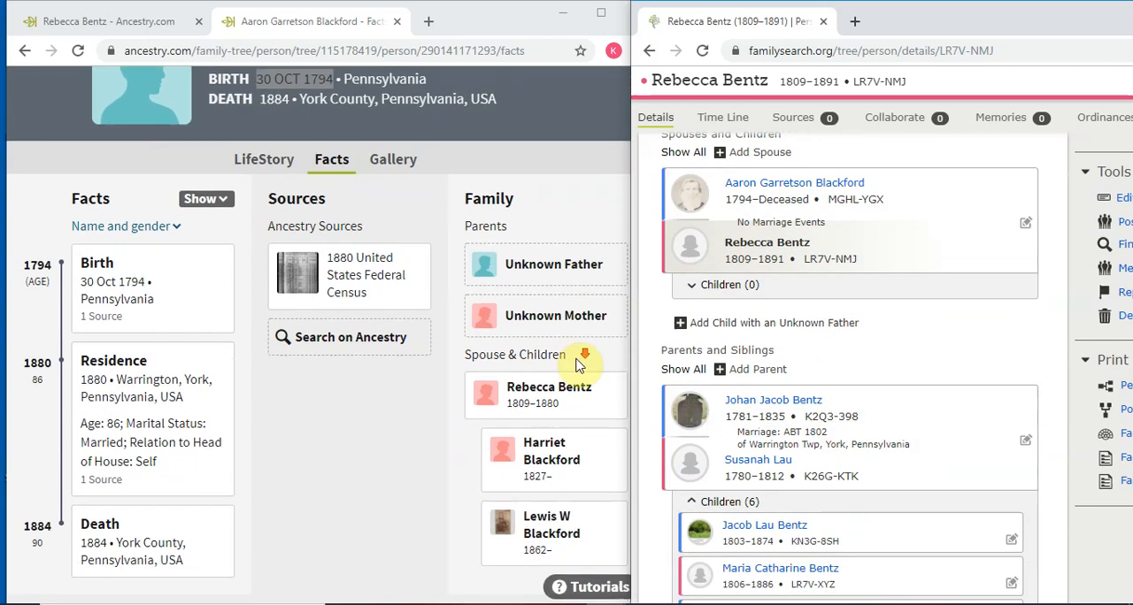
{"action": "scroll", "coordinate": [577, 362], "scroll_direction": "down", "scroll_amount": 1}
{"action": "scroll", "coordinate": [766, 398], "scroll_direction": "down", "scroll_amount": 3}
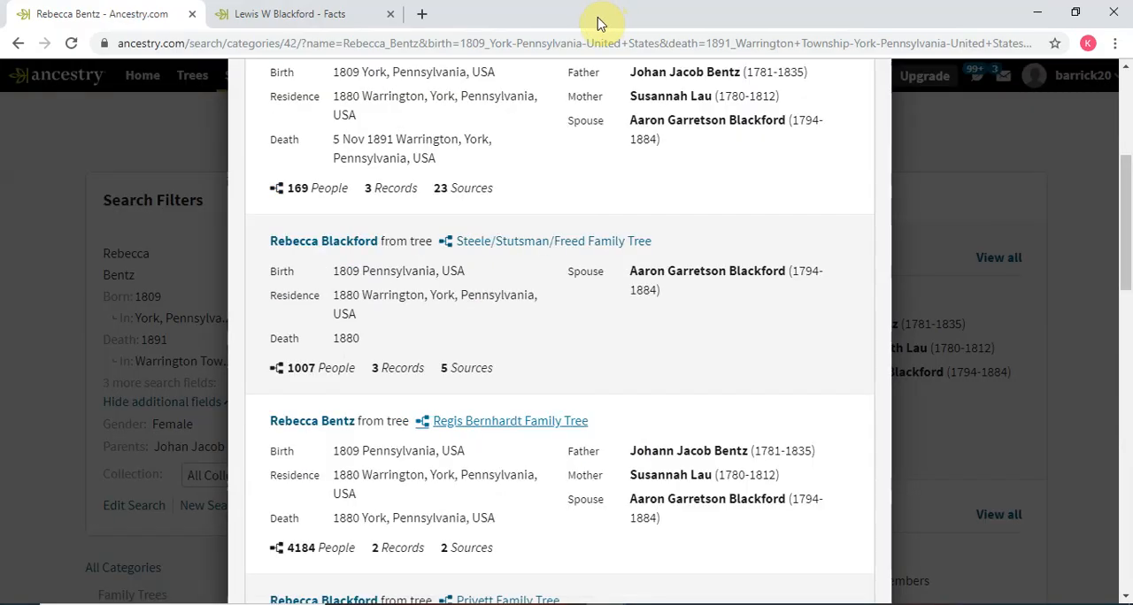
- Return from the list of matching trees to all Ancestry results for the ancestor and review the matching historical records
{"action": "scroll", "coordinate": [538, 210], "scroll_direction": "up", "scroll_amount": 3}
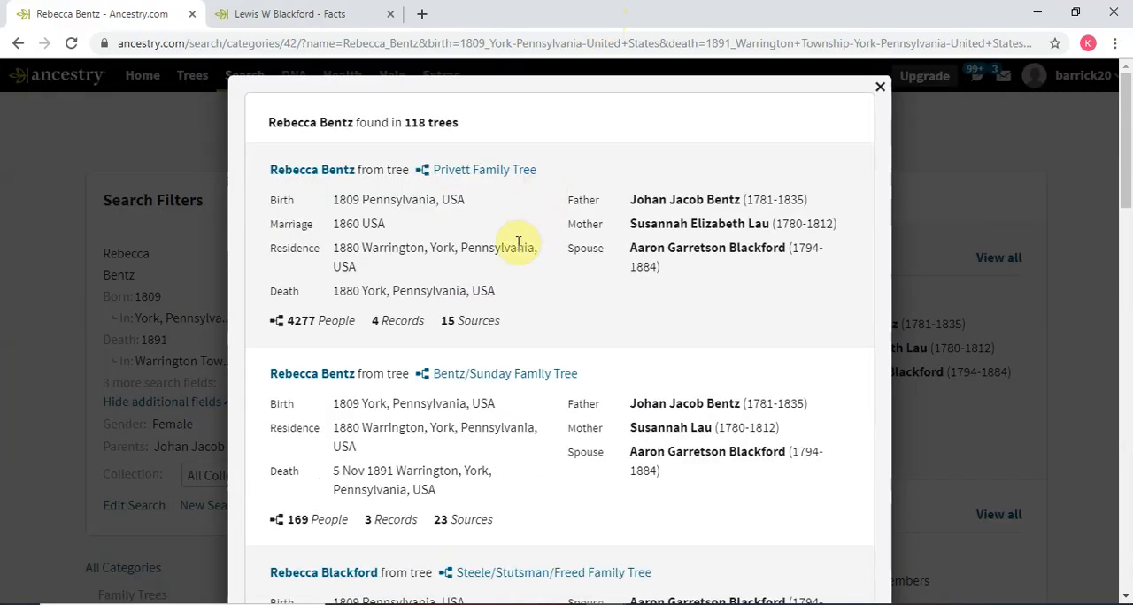
{"action": "left_click", "coordinate": [19, 46]}
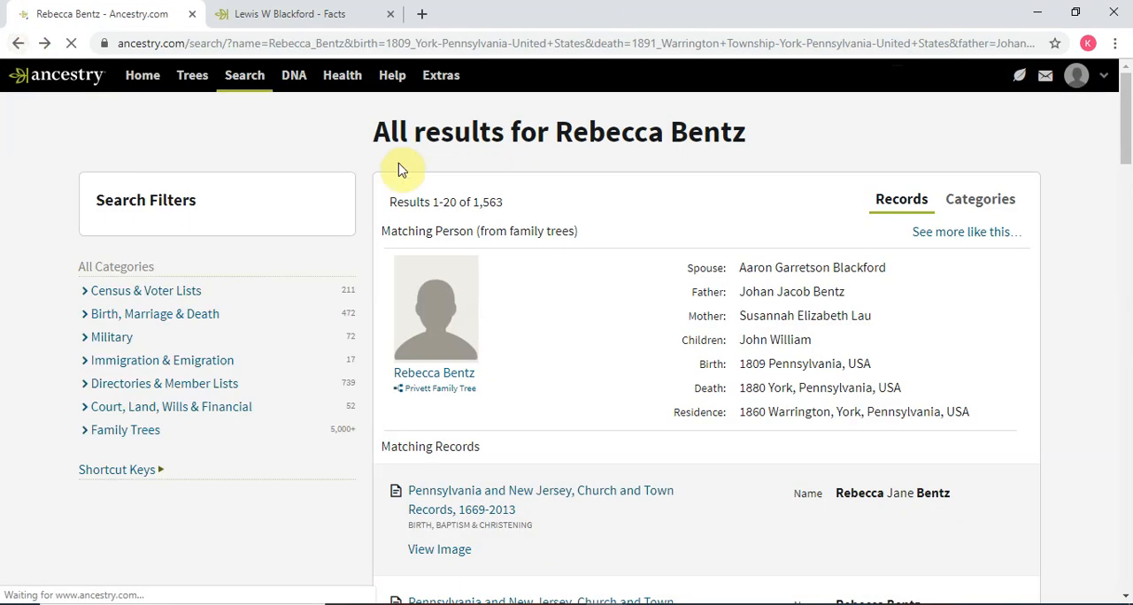
{"action": "scroll", "coordinate": [708, 211], "scroll_direction": "down", "scroll_amount": 2}
{"action": "scroll", "coordinate": [707, 206], "scroll_direction": "up", "scroll_amount": 1}
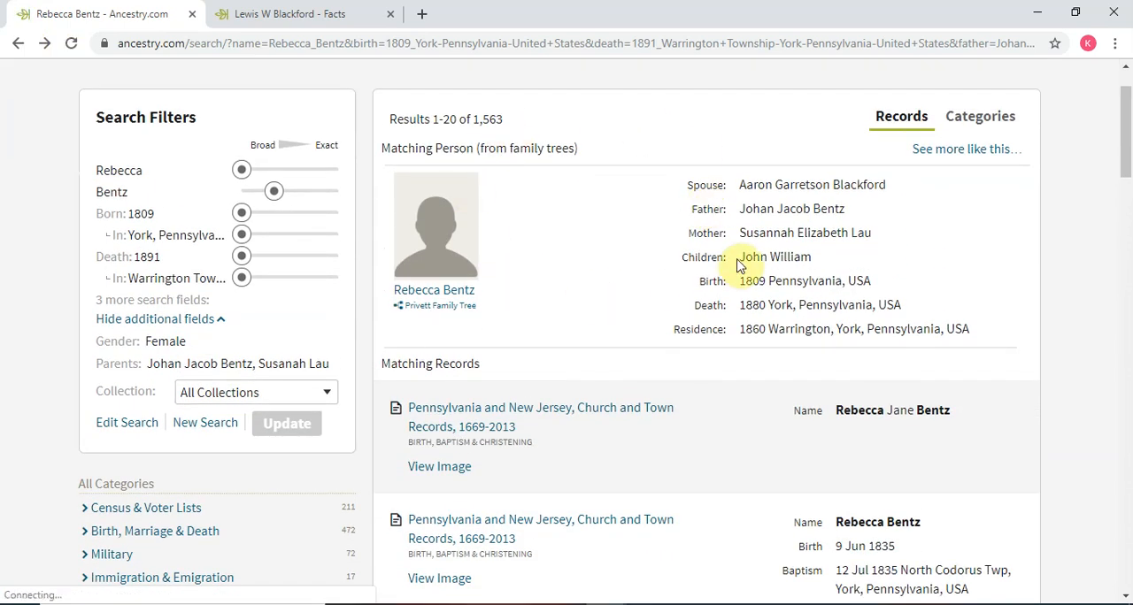
{"action": "scroll", "coordinate": [739, 266], "scroll_direction": "down", "scroll_amount": 2}
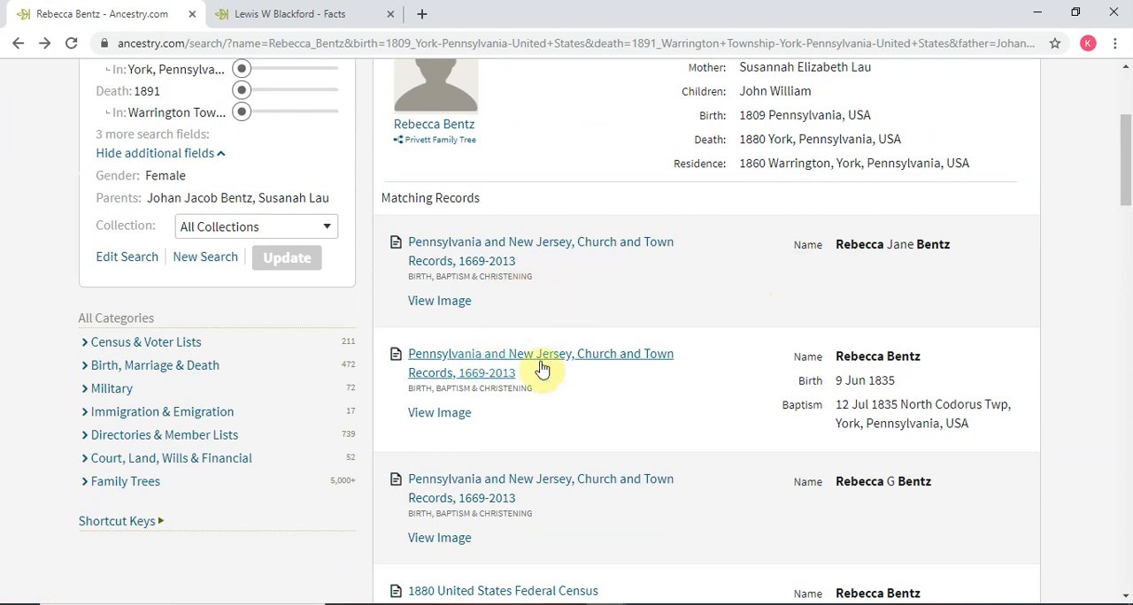
{"action": "scroll", "coordinate": [1063, 316], "scroll_direction": "down", "scroll_amount": 8}
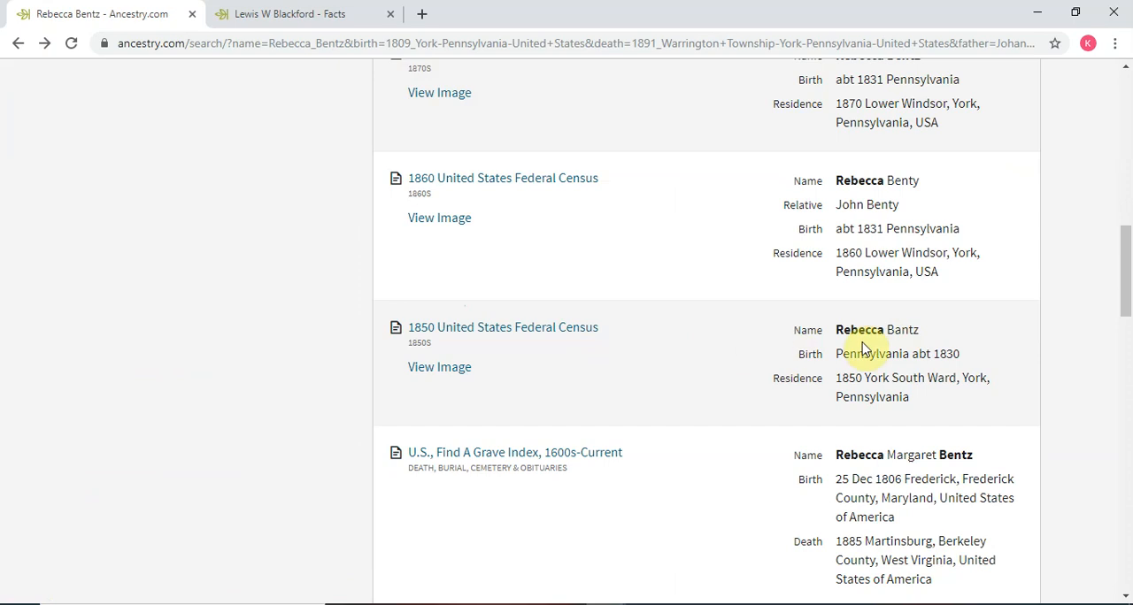
- Open the 1850 United States Federal Census record from the results and review its details, household members, source citation and suggested records
{"action": "left_click", "coordinate": [538, 336]}
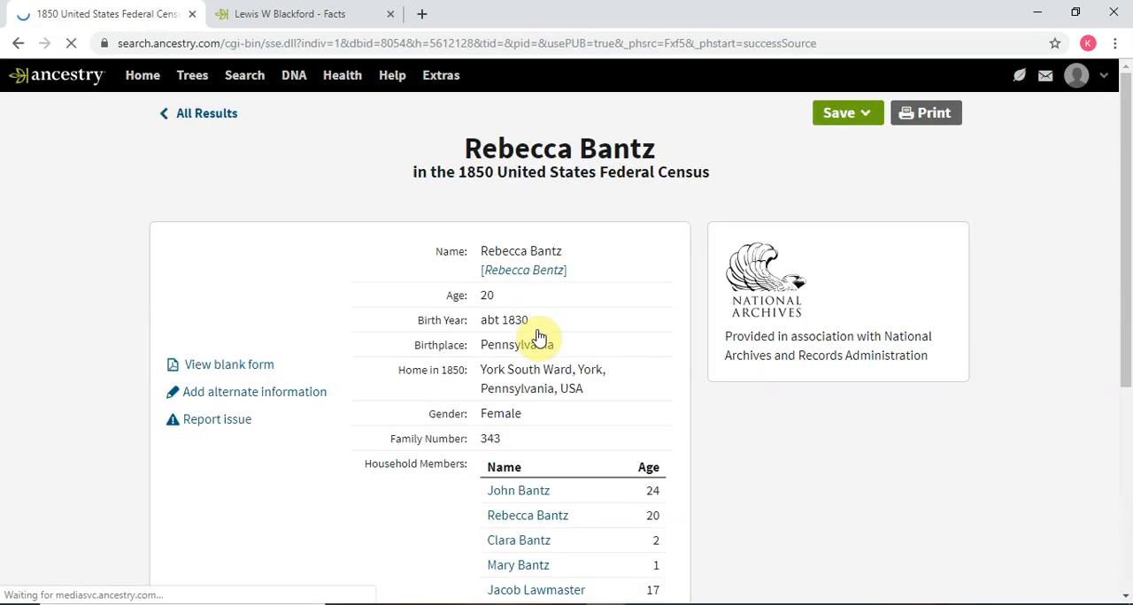
{"action": "scroll", "coordinate": [949, 347], "scroll_direction": "down", "scroll_amount": 1}
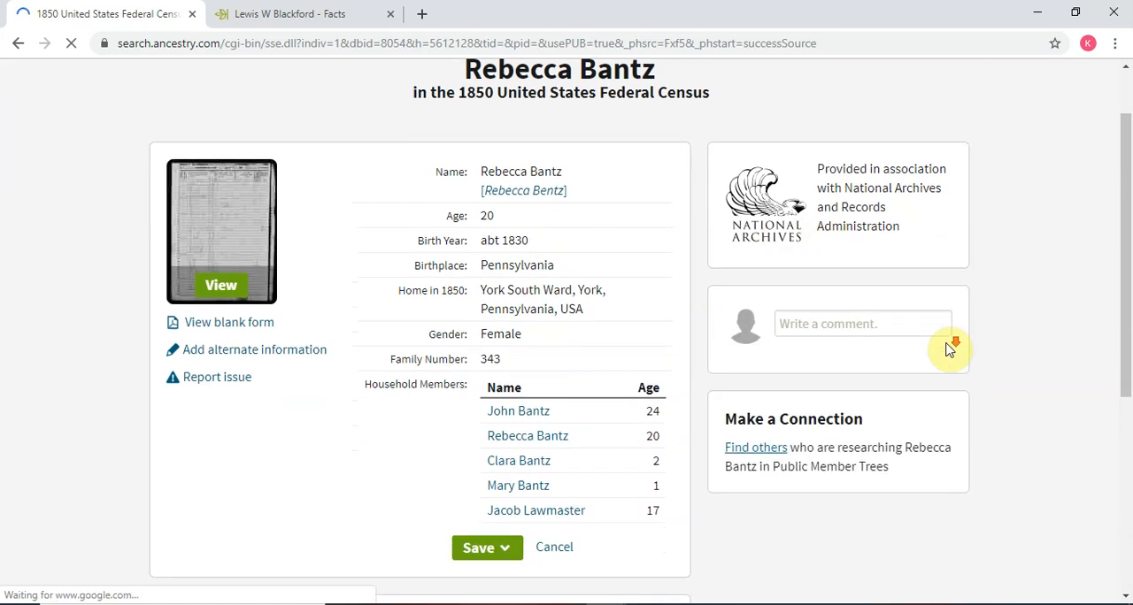
{"action": "scroll", "coordinate": [949, 347], "scroll_direction": "down", "scroll_amount": 1}
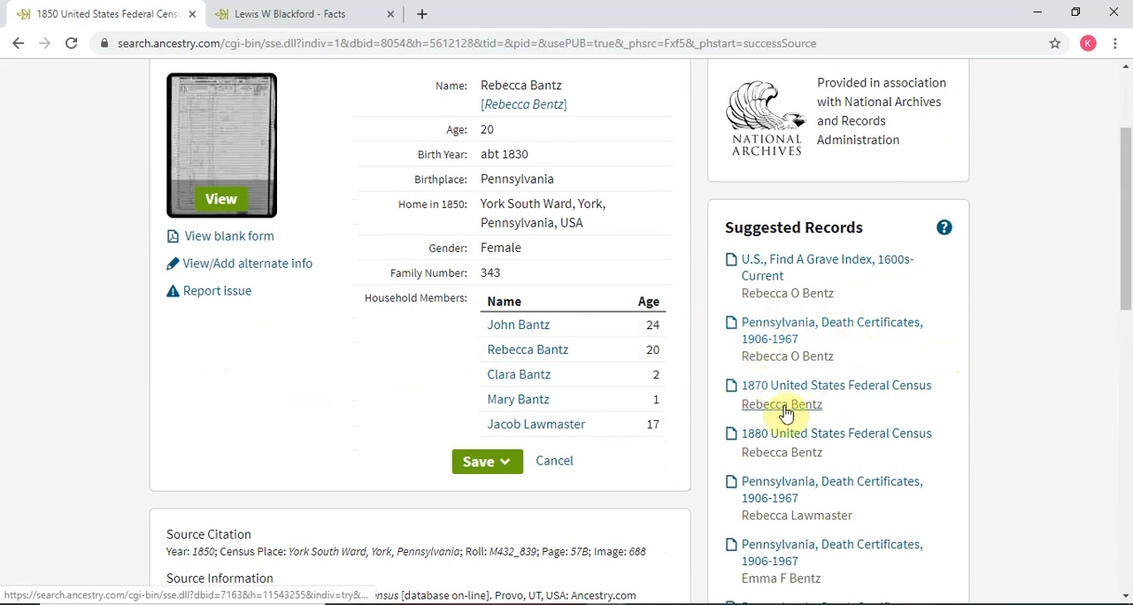
{"action": "scroll", "coordinate": [813, 453], "scroll_direction": "down", "scroll_amount": 2}
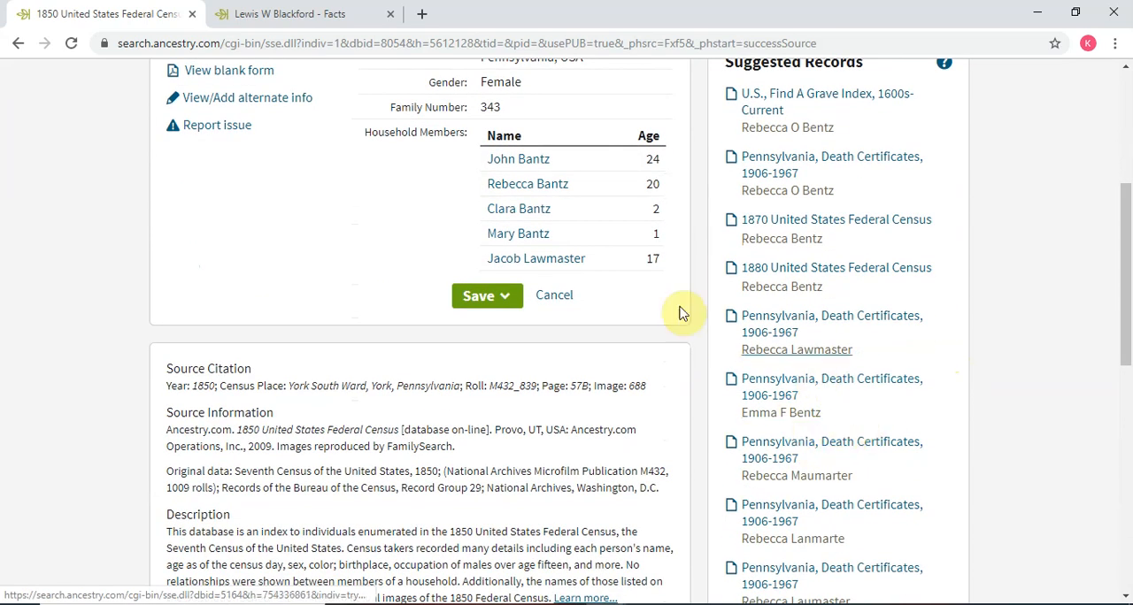
{"action": "scroll", "coordinate": [951, 363], "scroll_direction": "up", "scroll_amount": 4}
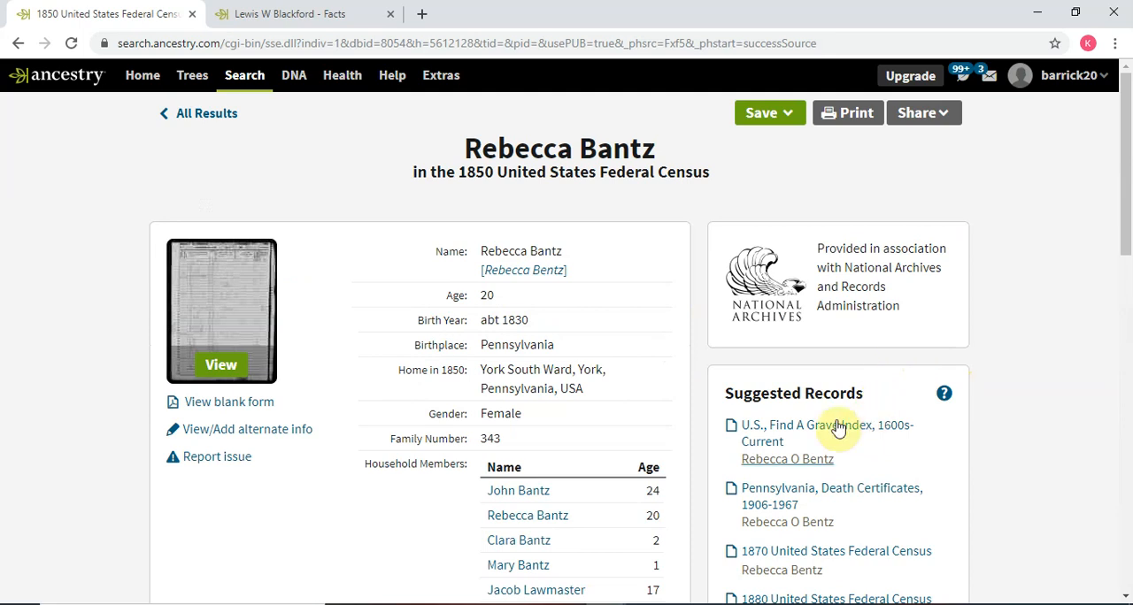